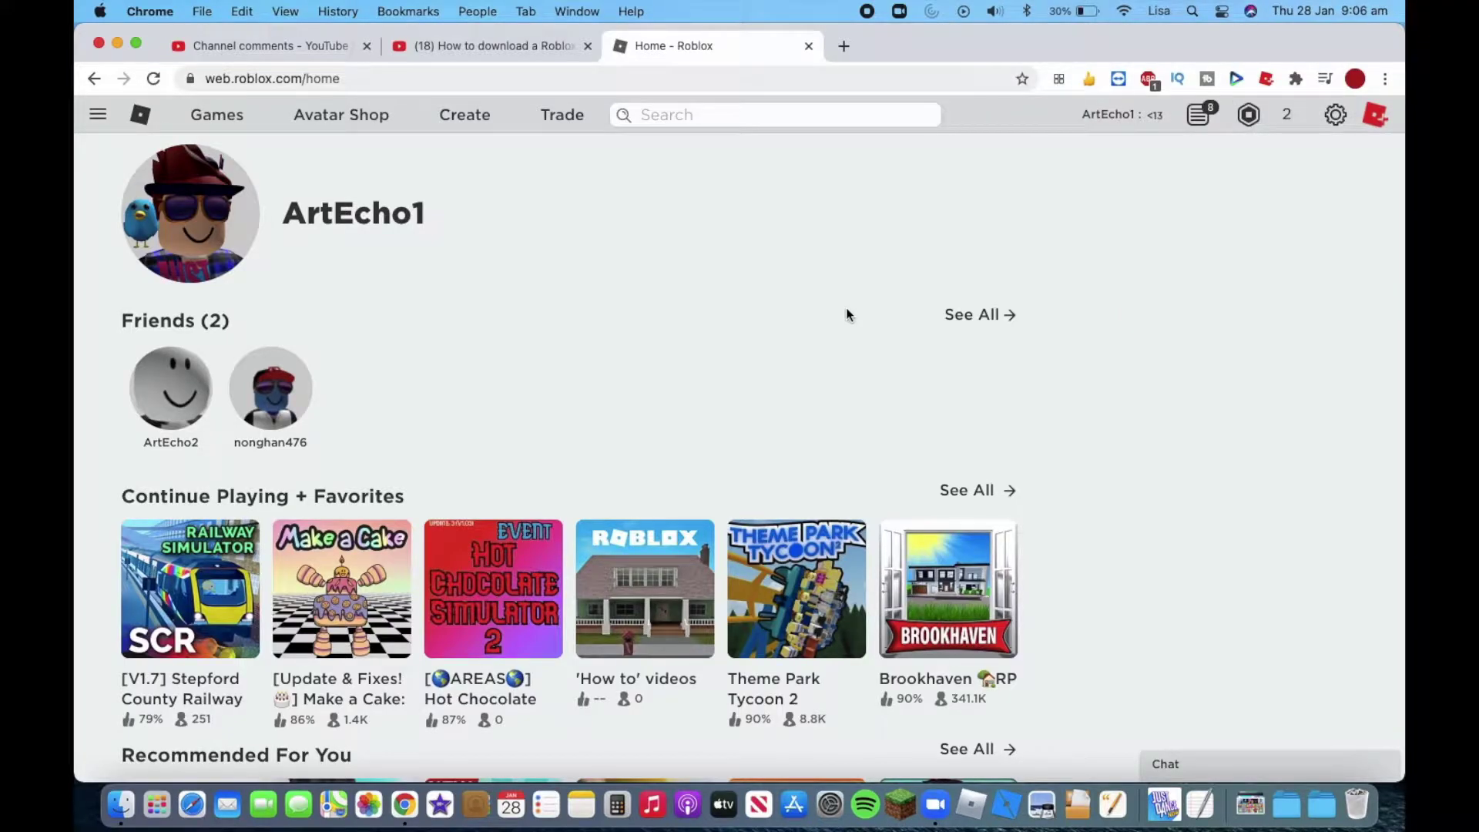
Switch to the YouTube tab with the 'How to download a Roblox audio file' tutorial
{"action": "left_click", "coordinate": [523, 46]}
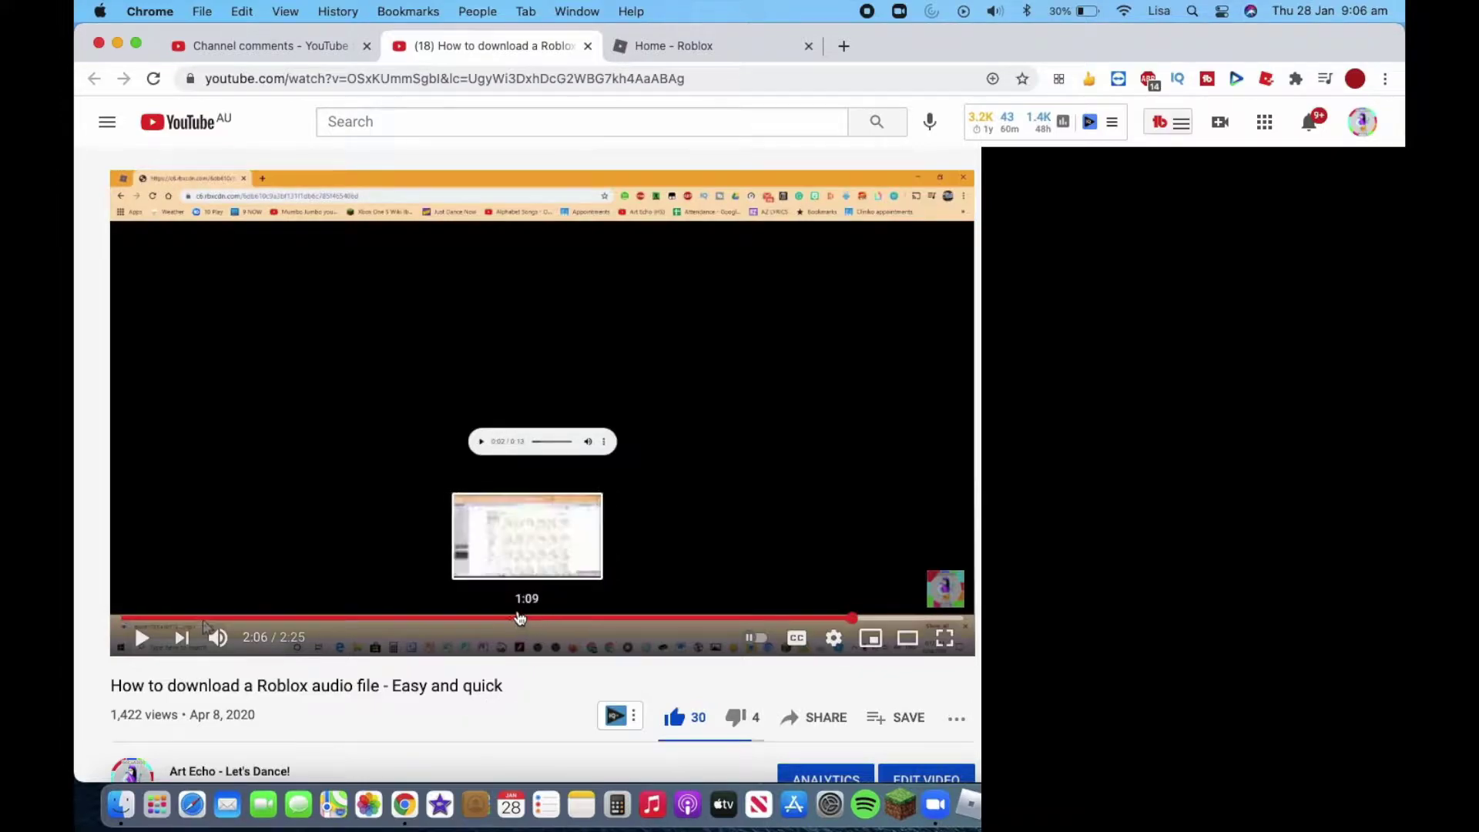
Scroll through the video's comments and expand the 5 replies under the 'patched' comment
{"action": "scroll", "coordinate": [515, 714], "scroll_direction": "down", "scroll_amount": 5}
{"action": "scroll", "coordinate": [515, 715], "scroll_direction": "down", "scroll_amount": 3}
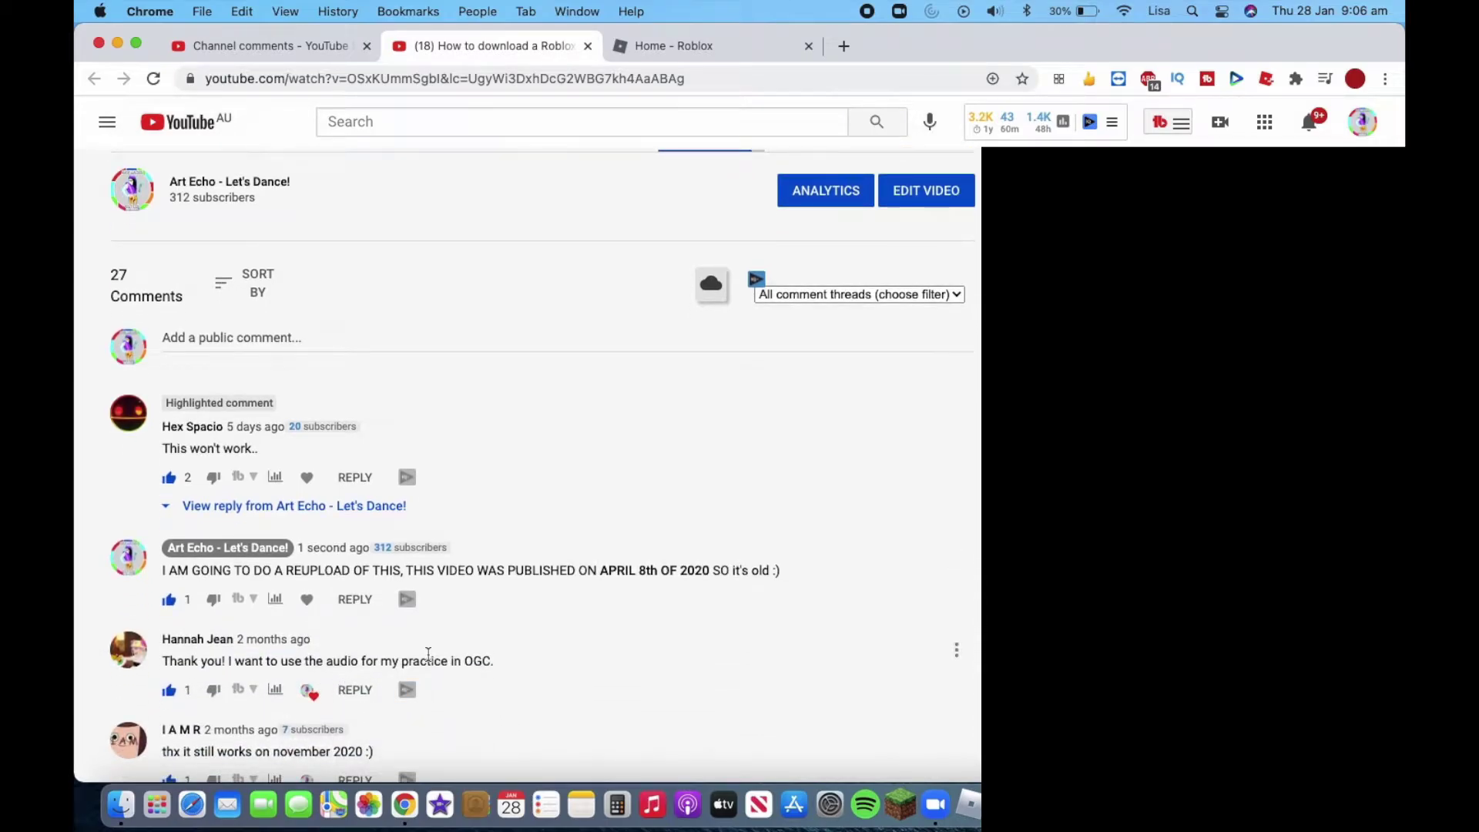
{"action": "scroll", "coordinate": [428, 653], "scroll_direction": "down", "scroll_amount": 3}
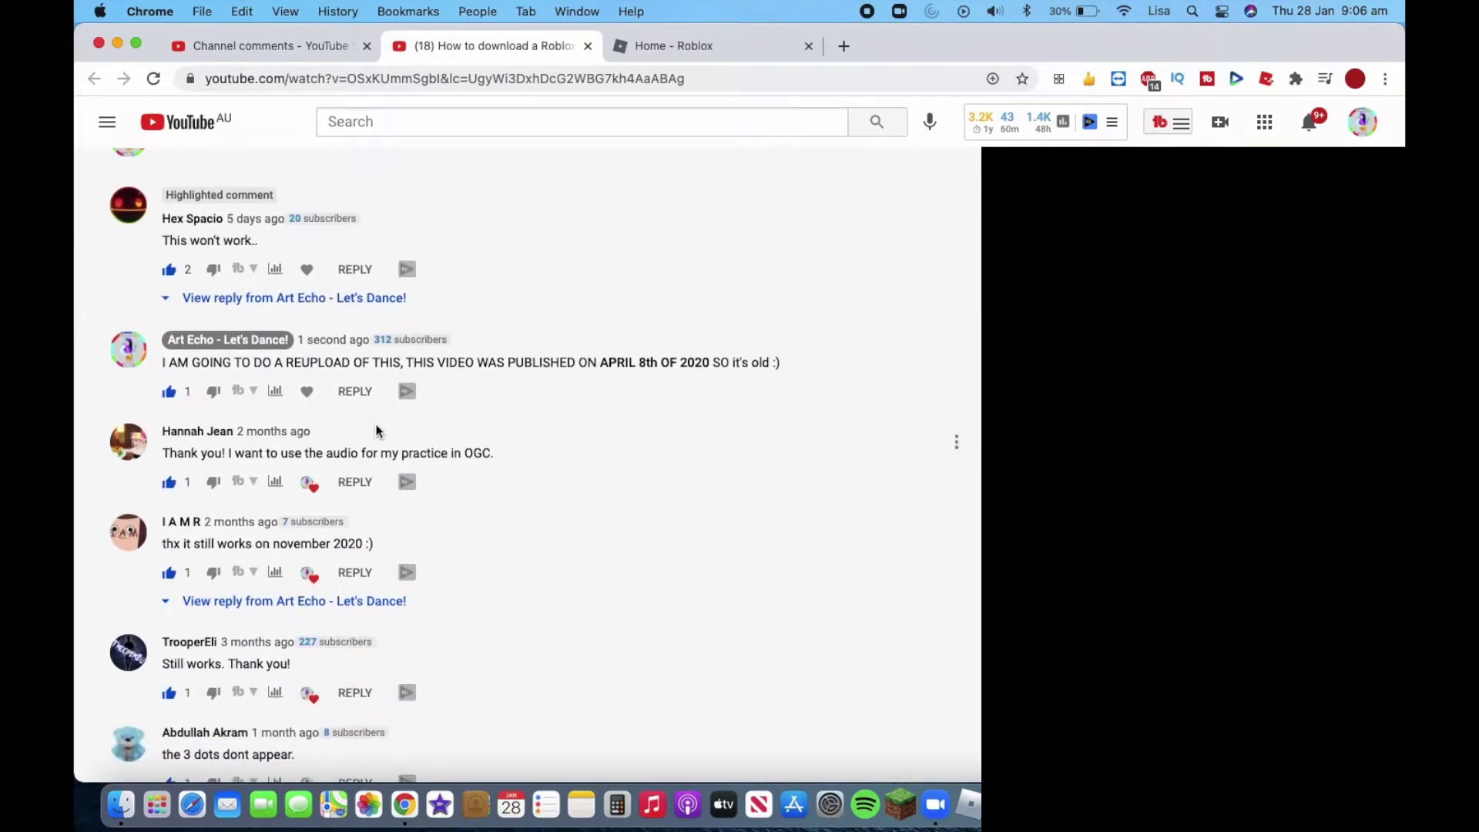
{"action": "scroll", "coordinate": [337, 574], "scroll_direction": "down", "scroll_amount": 7}
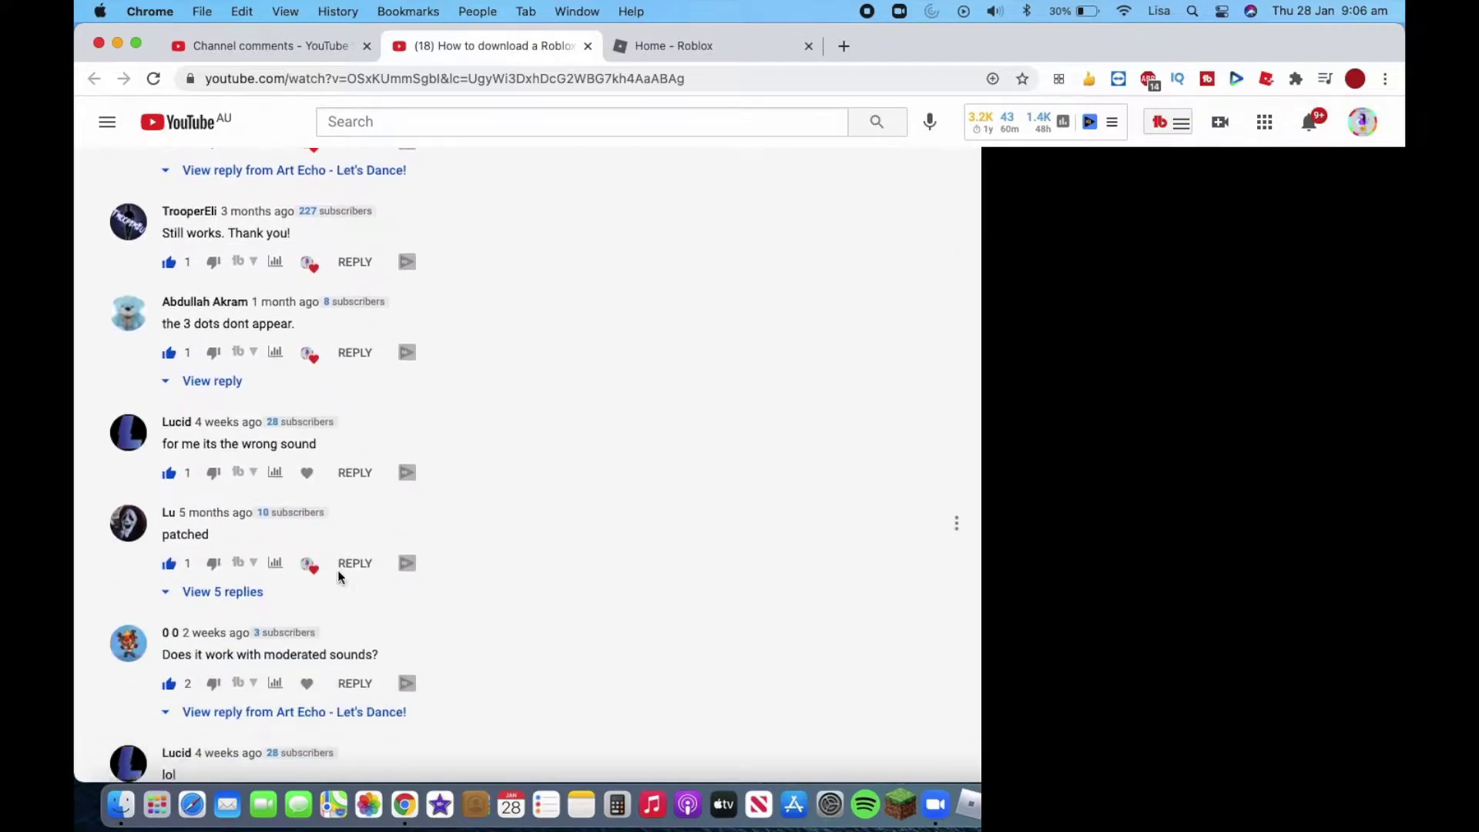
{"action": "scroll", "coordinate": [337, 574], "scroll_direction": "up", "scroll_amount": 1}
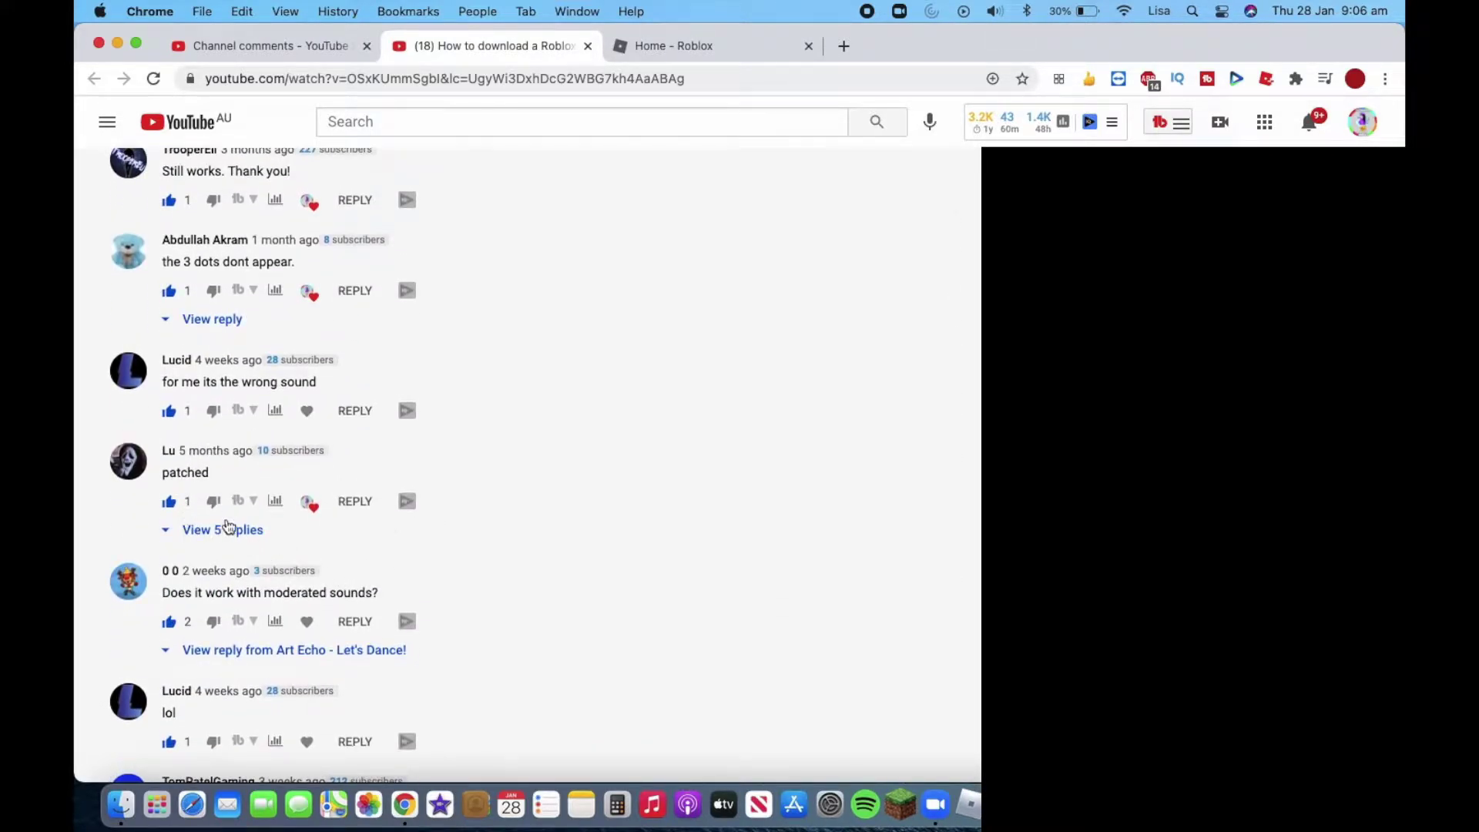
{"action": "left_click", "coordinate": [226, 530]}
Read the replies, scroll back up to the player, and return to the Roblox tab
{"action": "scroll", "coordinate": [353, 570], "scroll_direction": "down", "scroll_amount": 2}
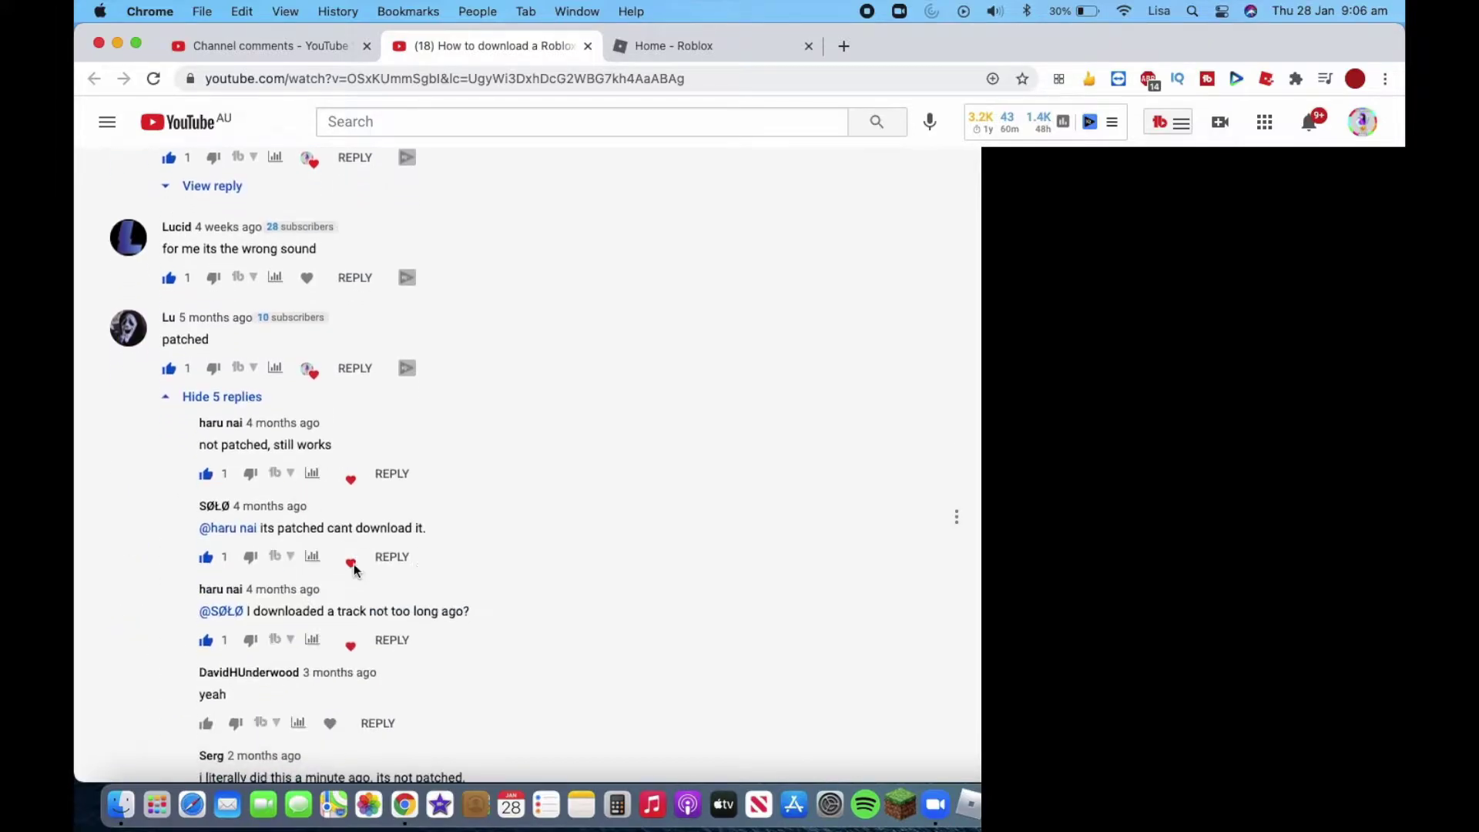
{"action": "scroll", "coordinate": [341, 577], "scroll_direction": "down", "scroll_amount": 2}
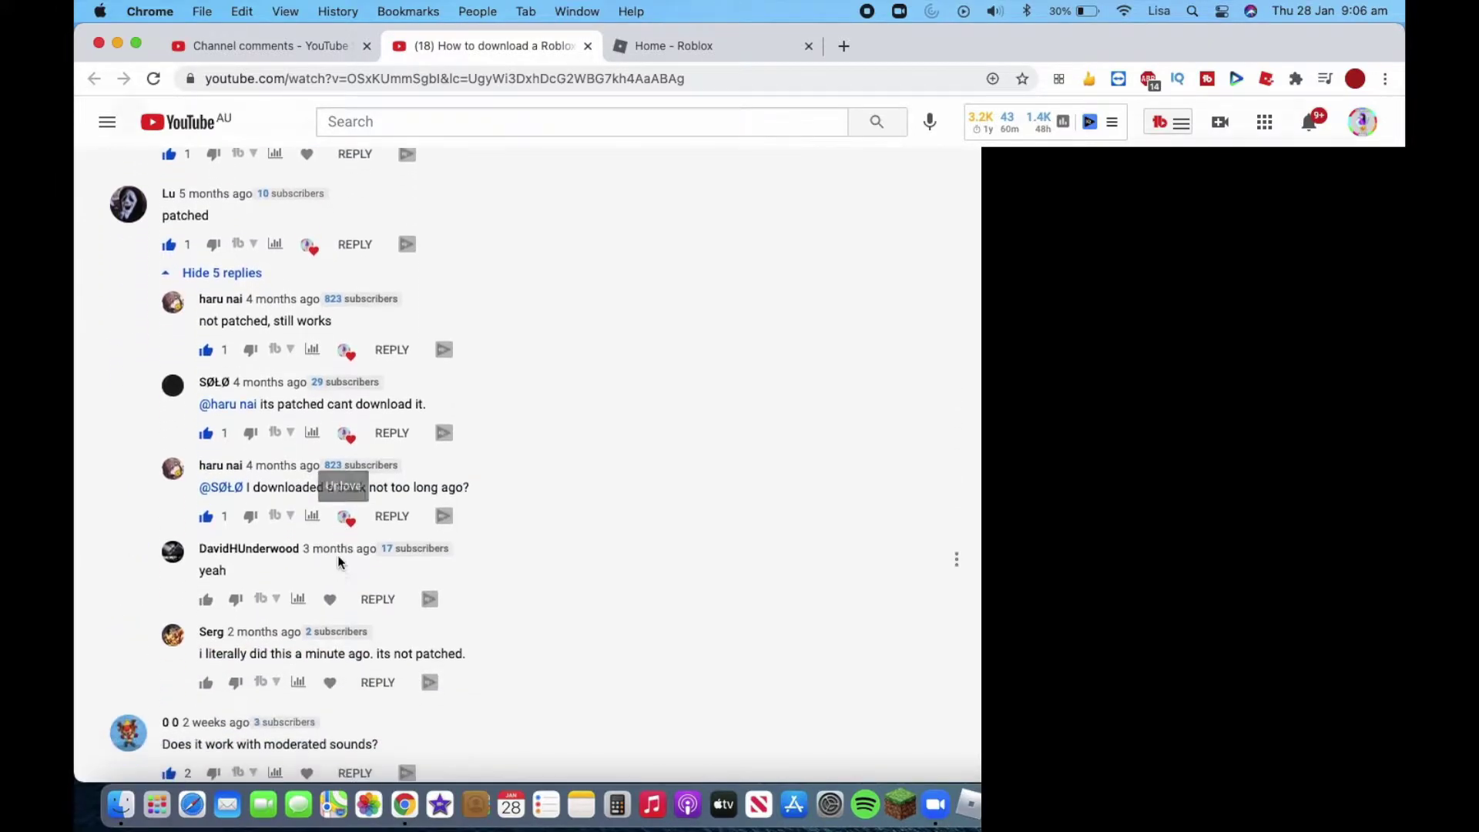
{"action": "scroll", "coordinate": [522, 521], "scroll_direction": "up", "scroll_amount": 15}
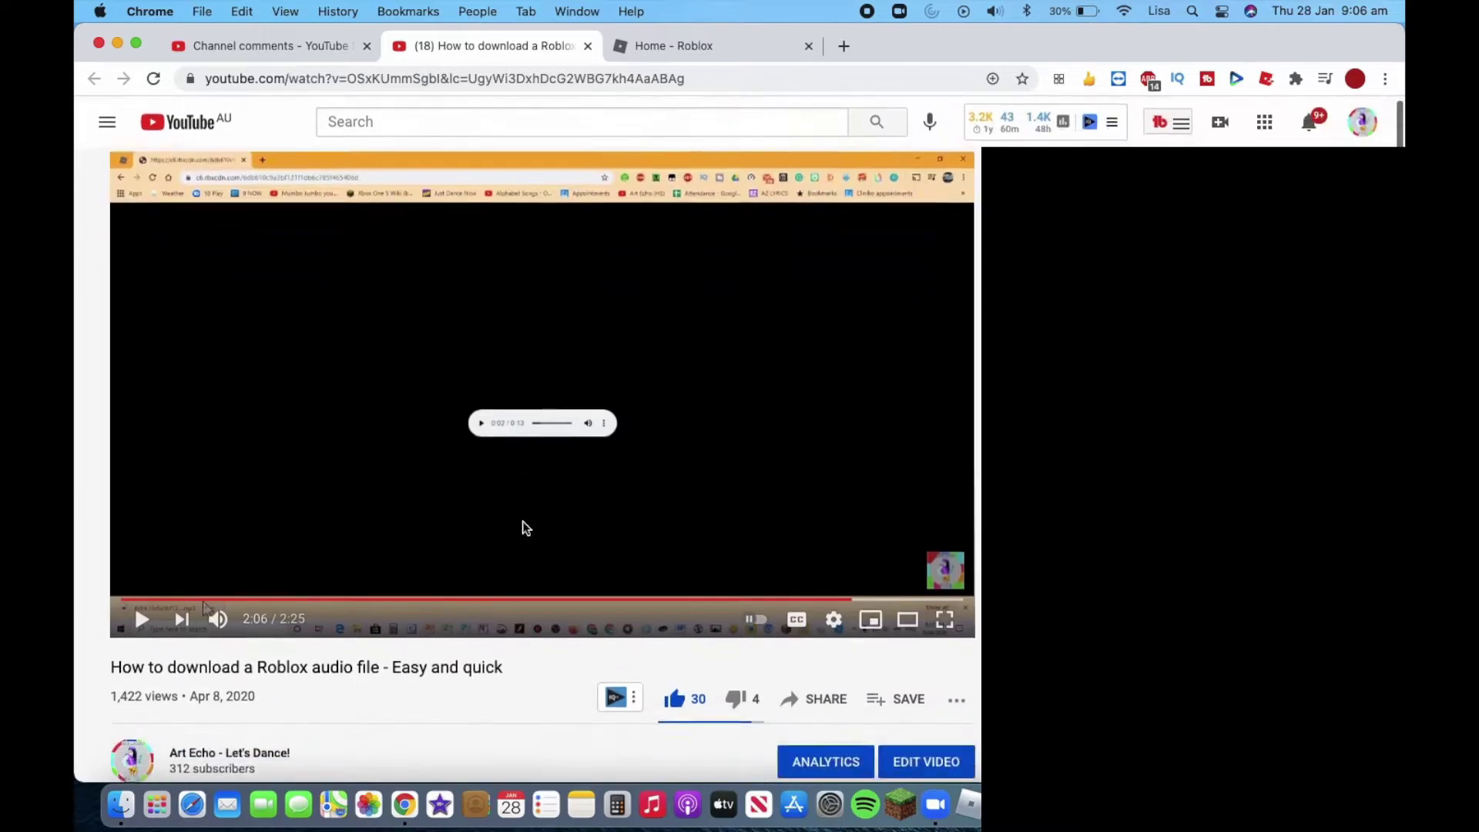
{"action": "scroll", "coordinate": [570, 654], "scroll_direction": "up", "scroll_amount": 2}
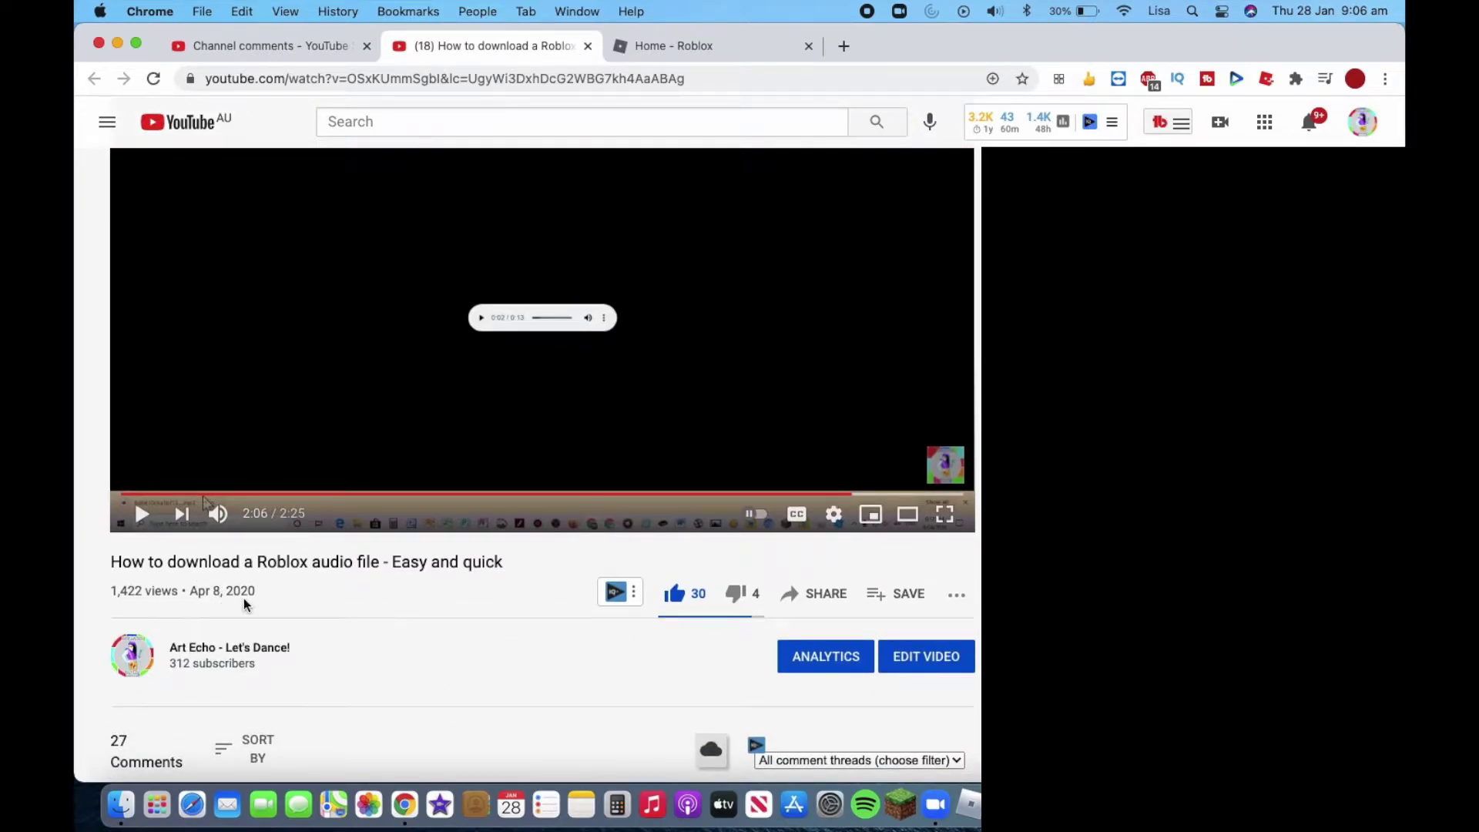
{"action": "scroll", "coordinate": [245, 605], "scroll_direction": "up", "scroll_amount": 3}
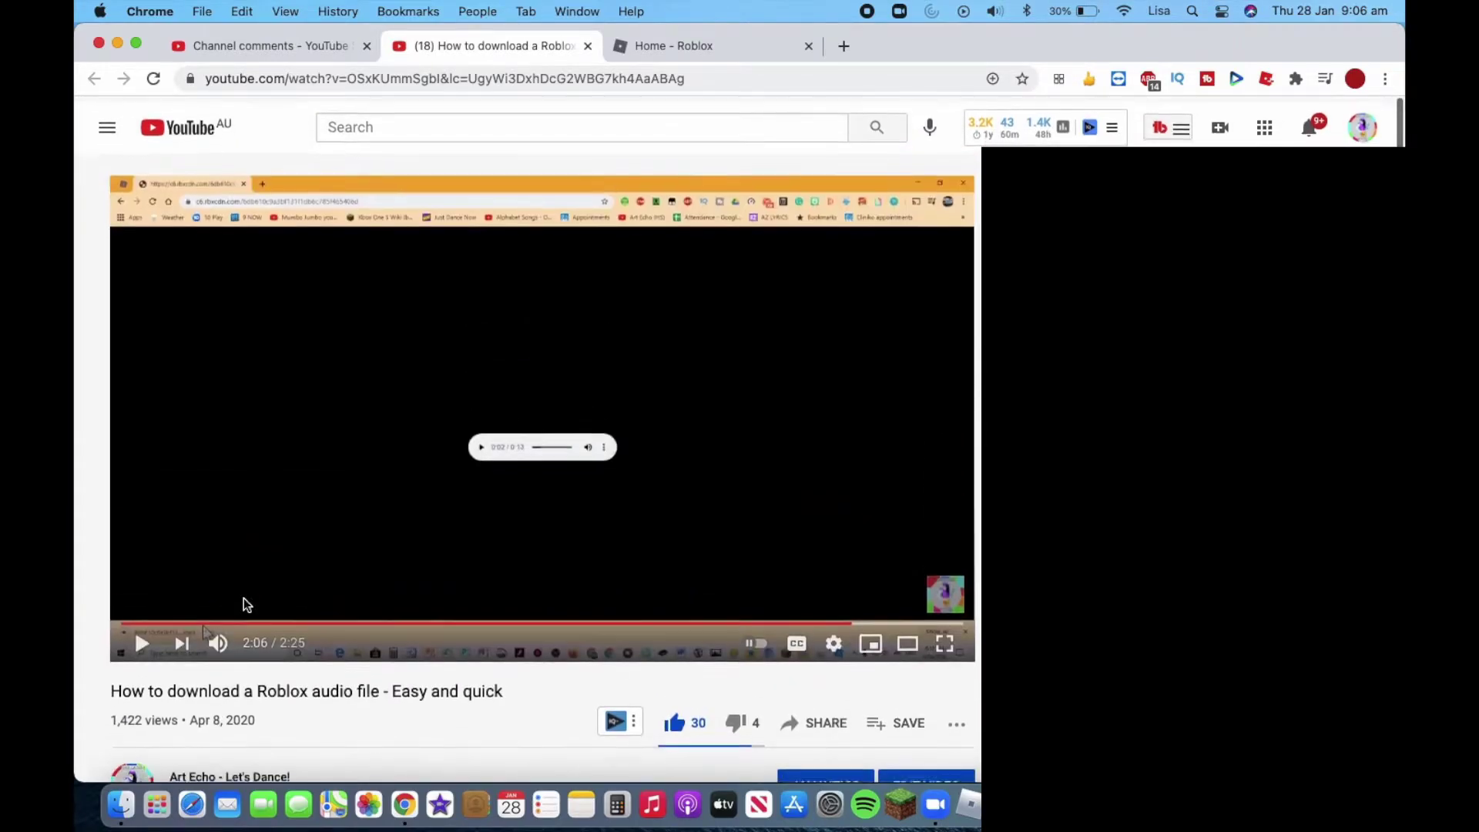
{"action": "left_click", "coordinate": [691, 46]}
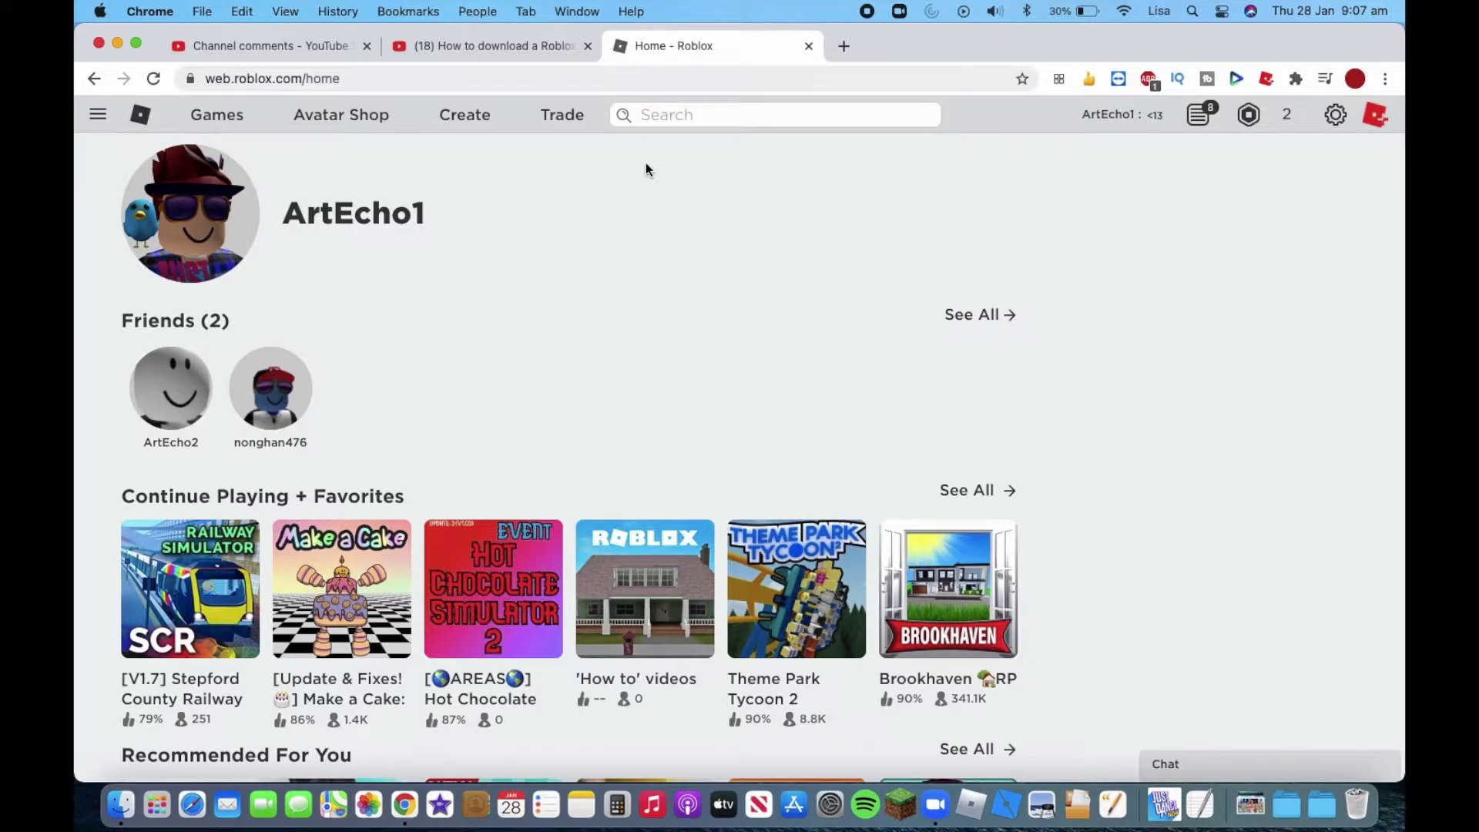
In the Create Library, filter to Audio and play 'RUNNING IN THE OOFS! (EPIC)'
{"action": "left_click", "coordinate": [477, 121]}
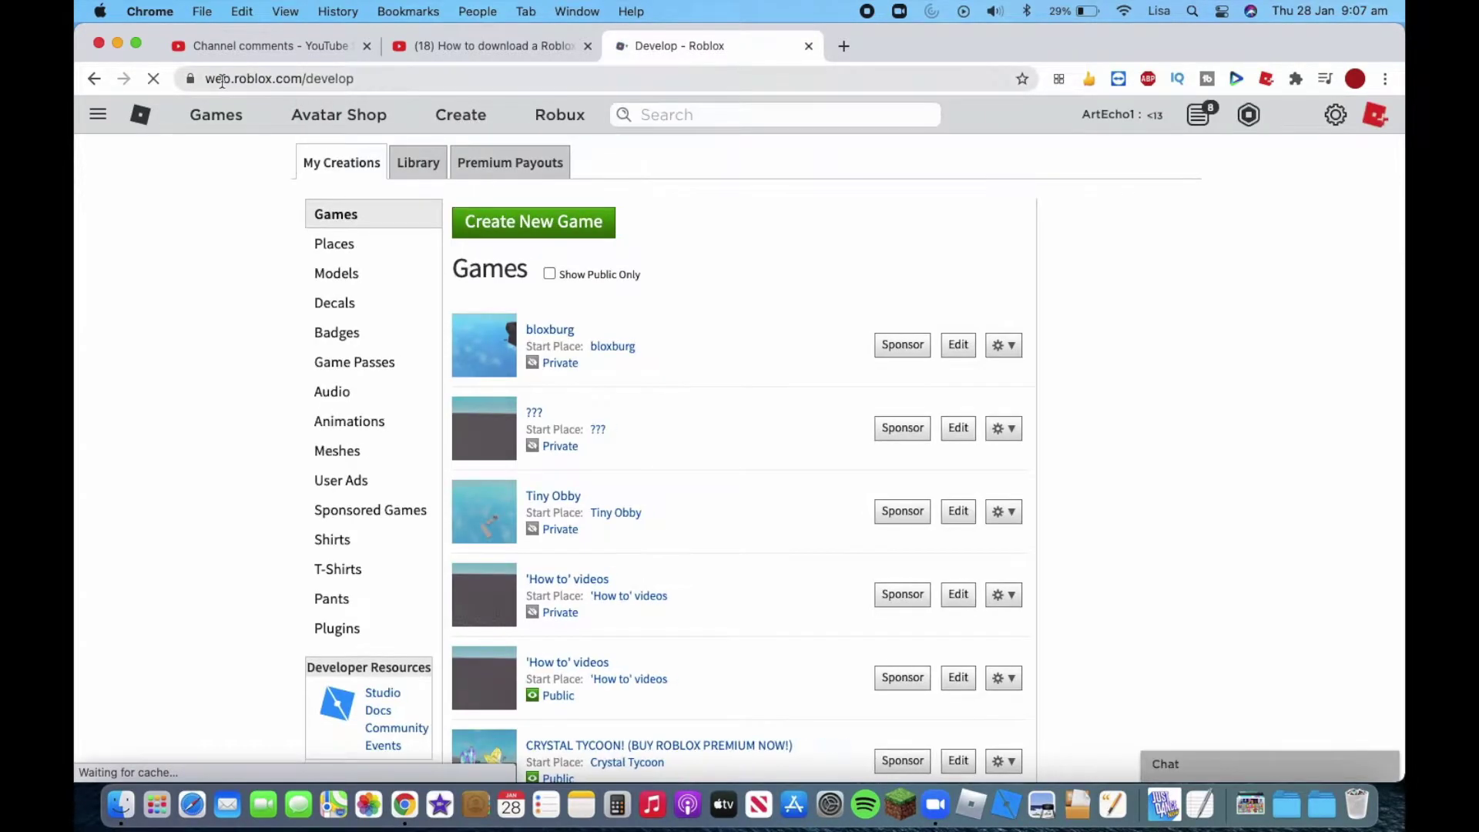
{"action": "left_click", "coordinate": [420, 162]}
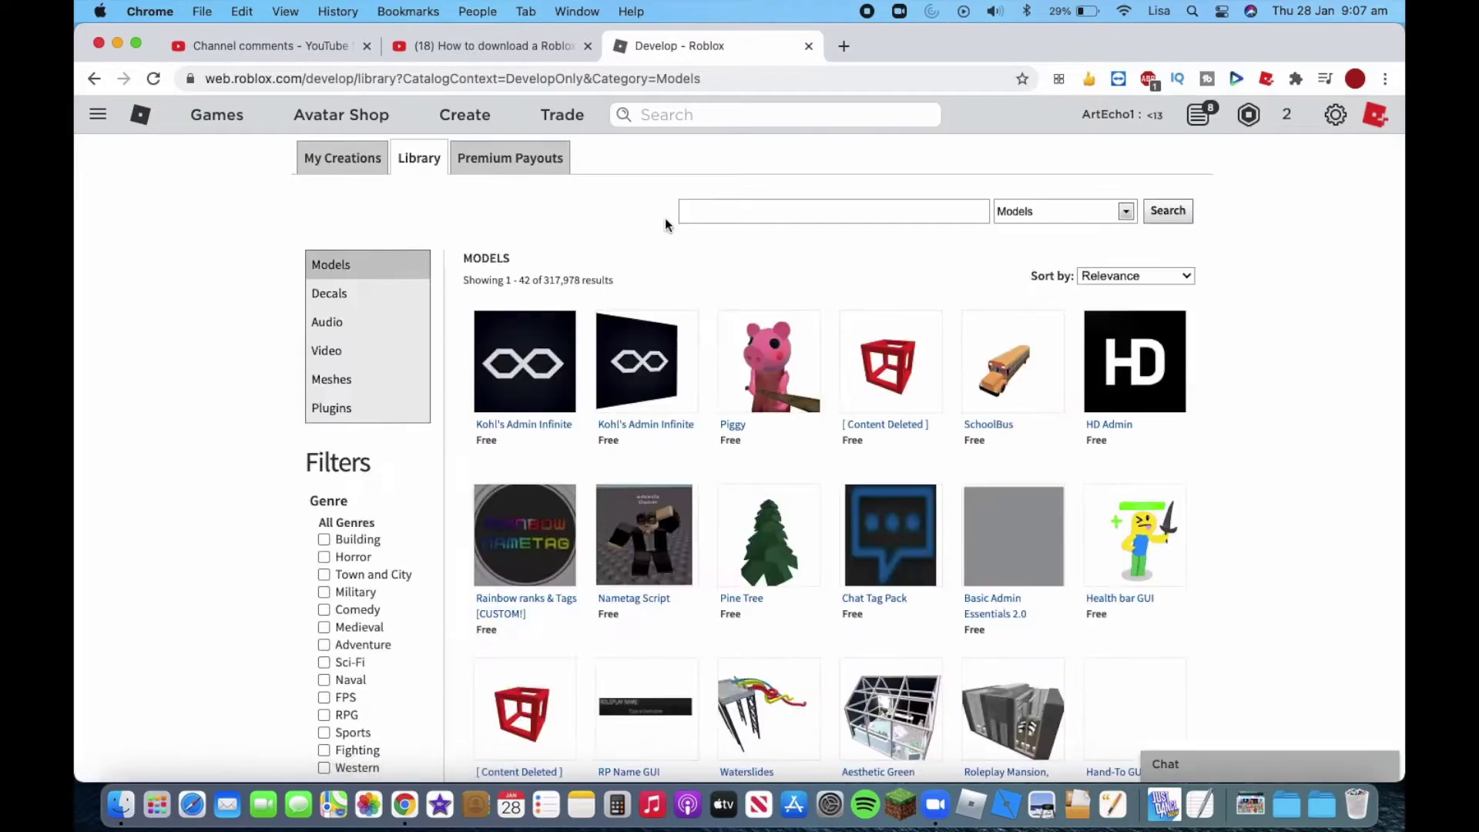
{"action": "left_click", "coordinate": [1116, 205]}
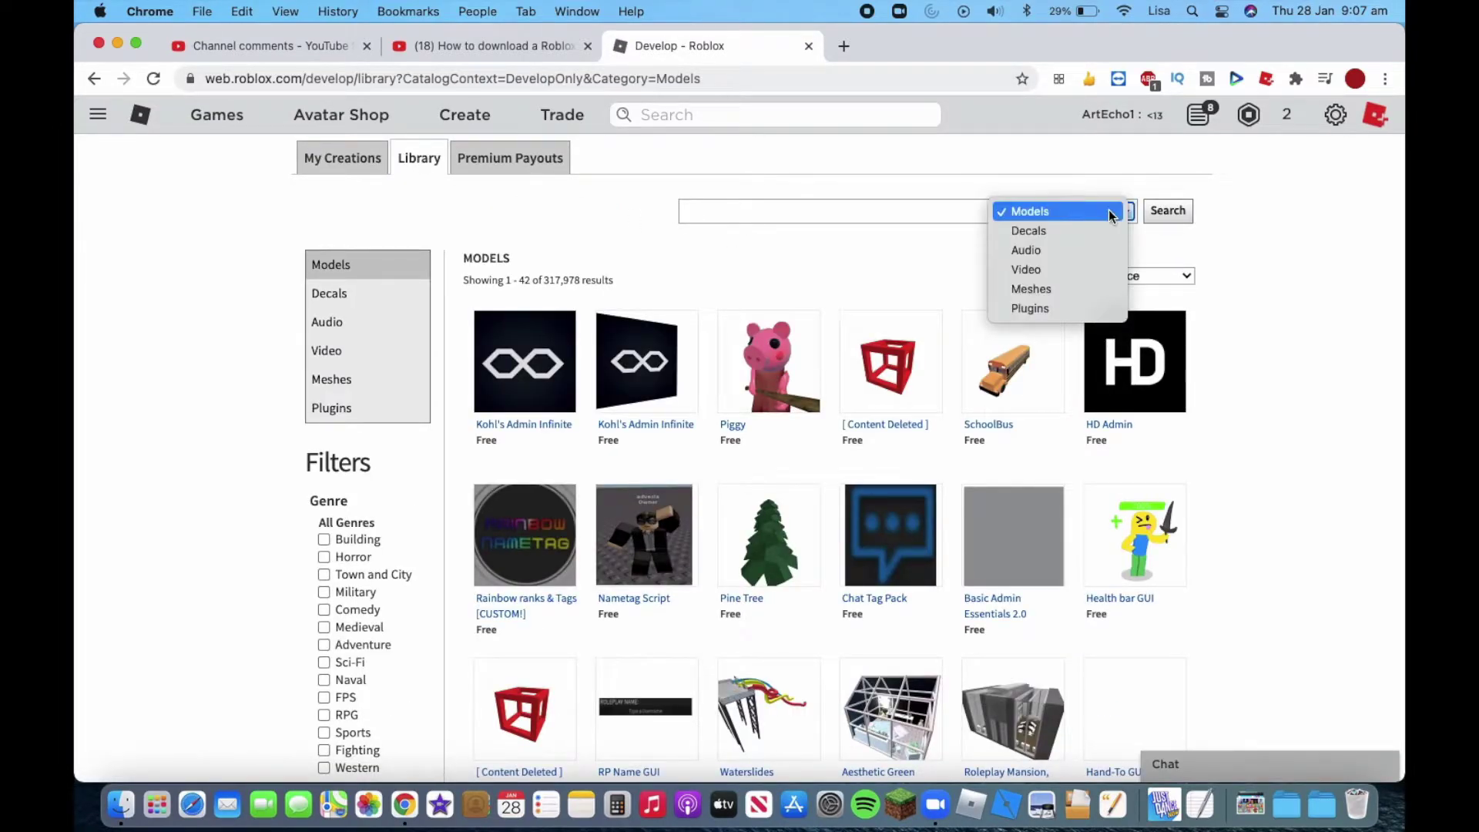
{"action": "left_click", "coordinate": [1066, 254]}
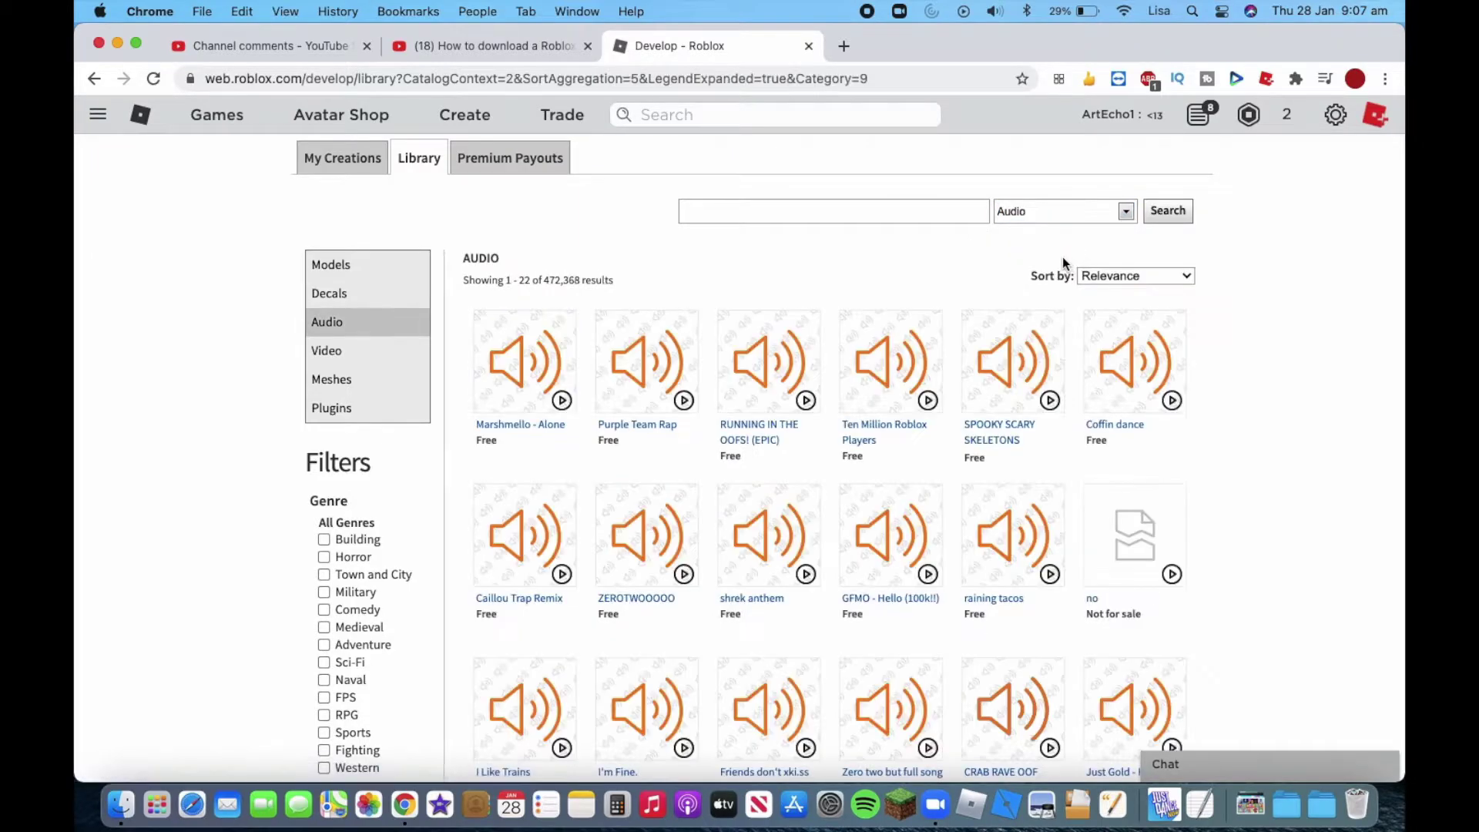
{"action": "left_click", "coordinate": [803, 401]}
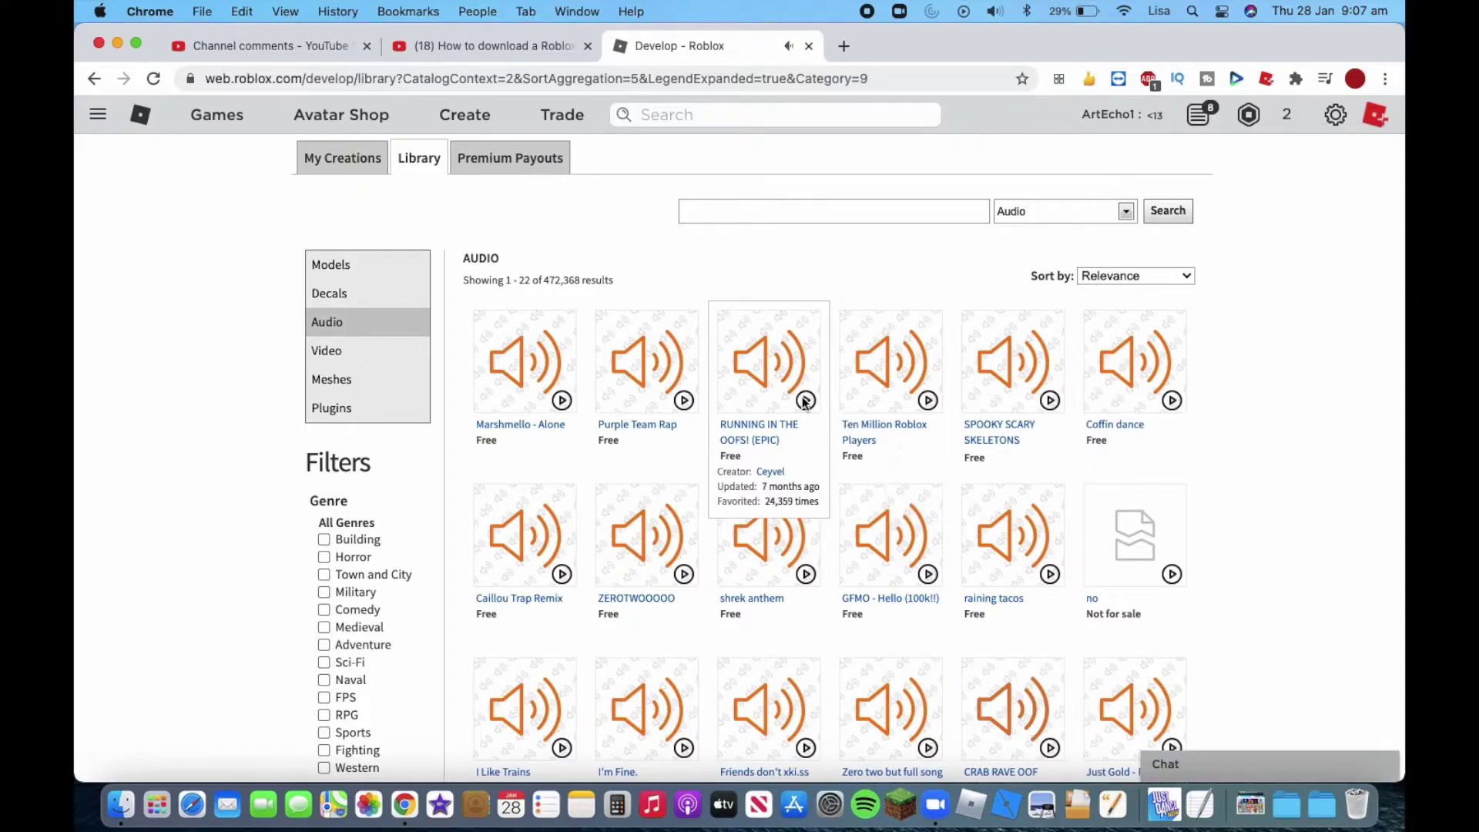
Inspect the OOFS play button, edit it as HTML, and copy its rbxcdn data-mediathumb-url link
{"action": "right_click", "coordinate": [804, 401]}
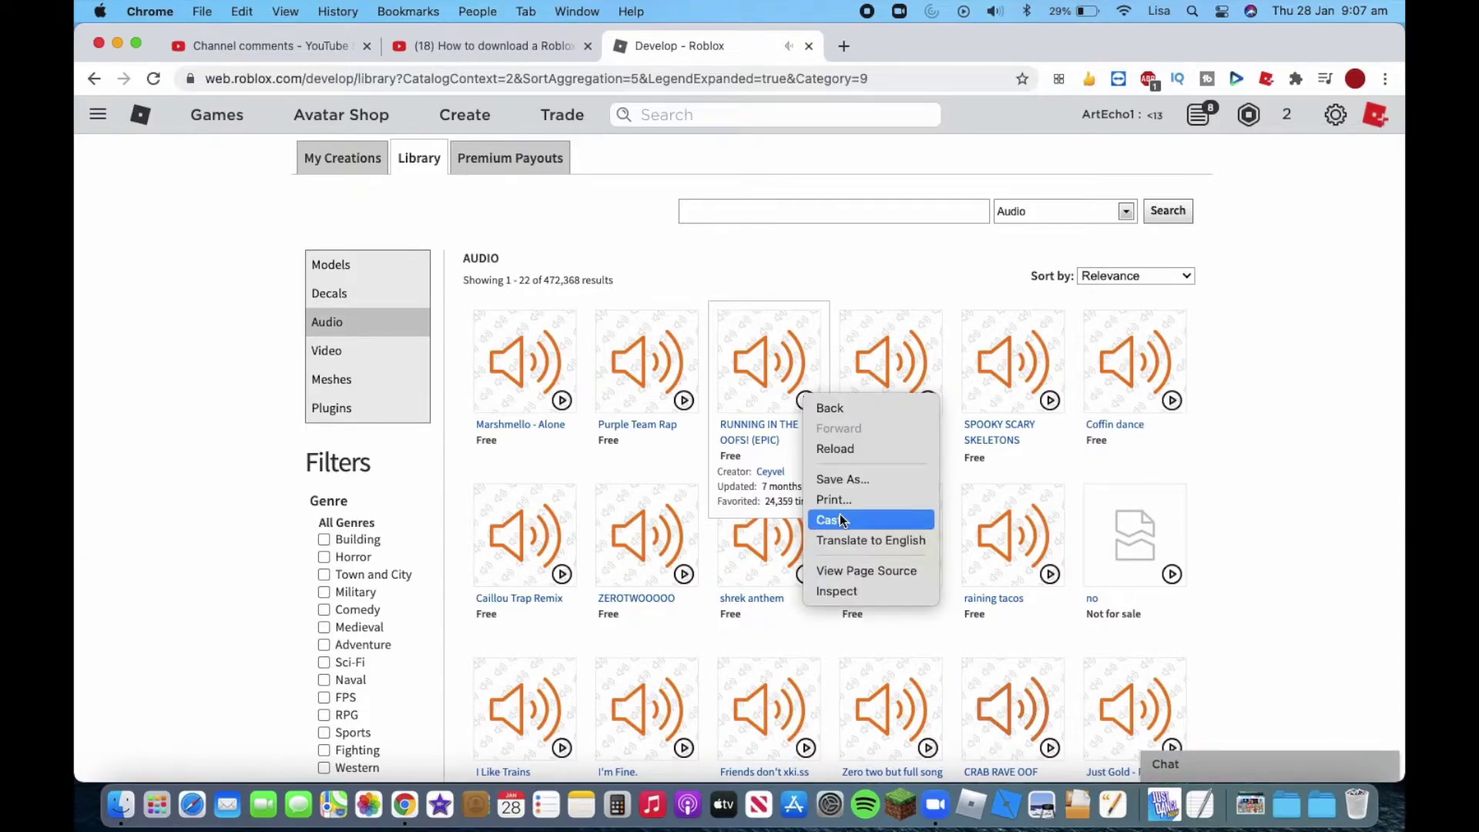
{"action": "left_click", "coordinate": [830, 591]}
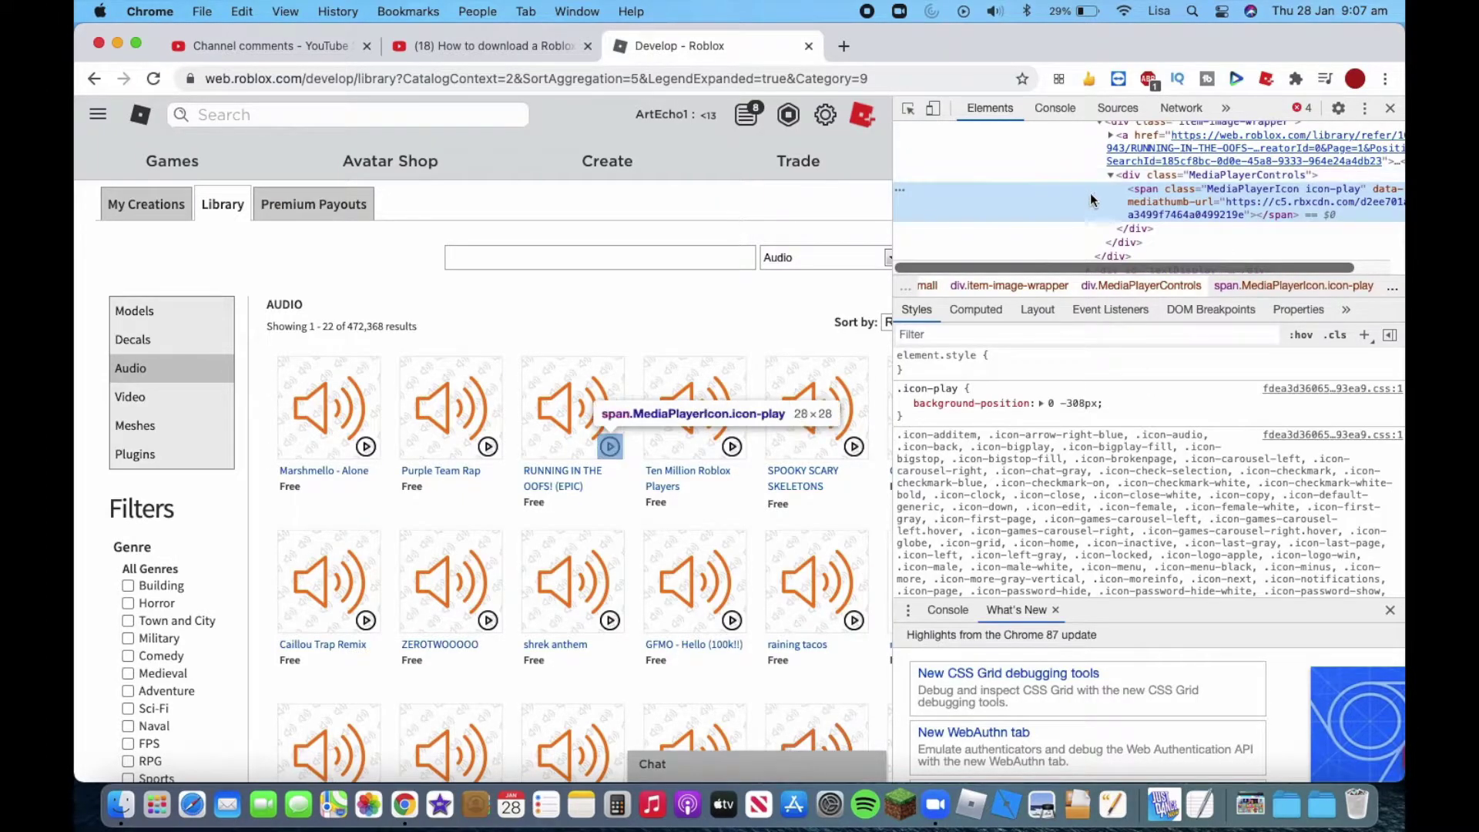
{"action": "right_click", "coordinate": [1150, 201]}
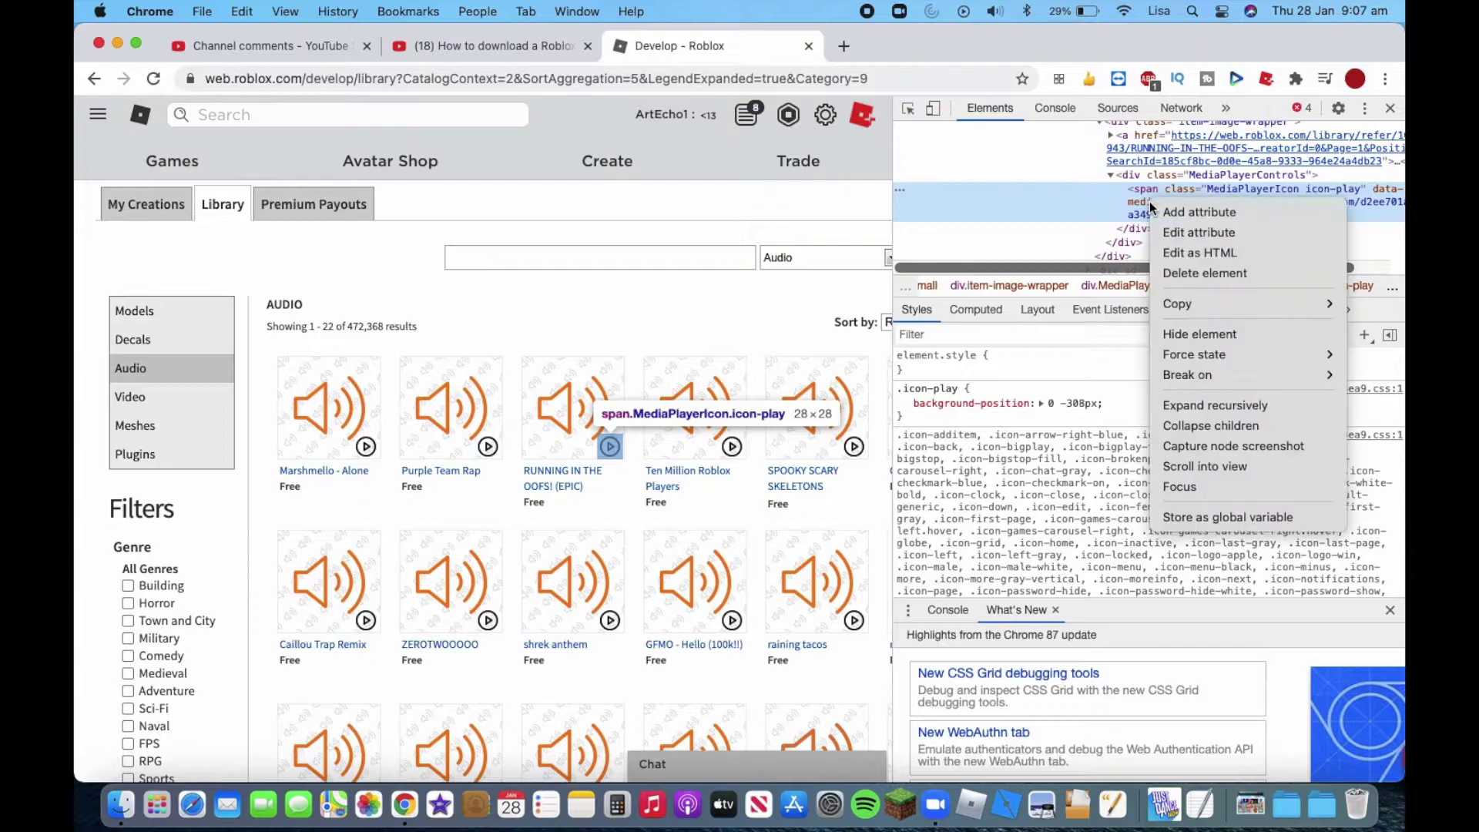
{"action": "left_click", "coordinate": [1190, 254]}
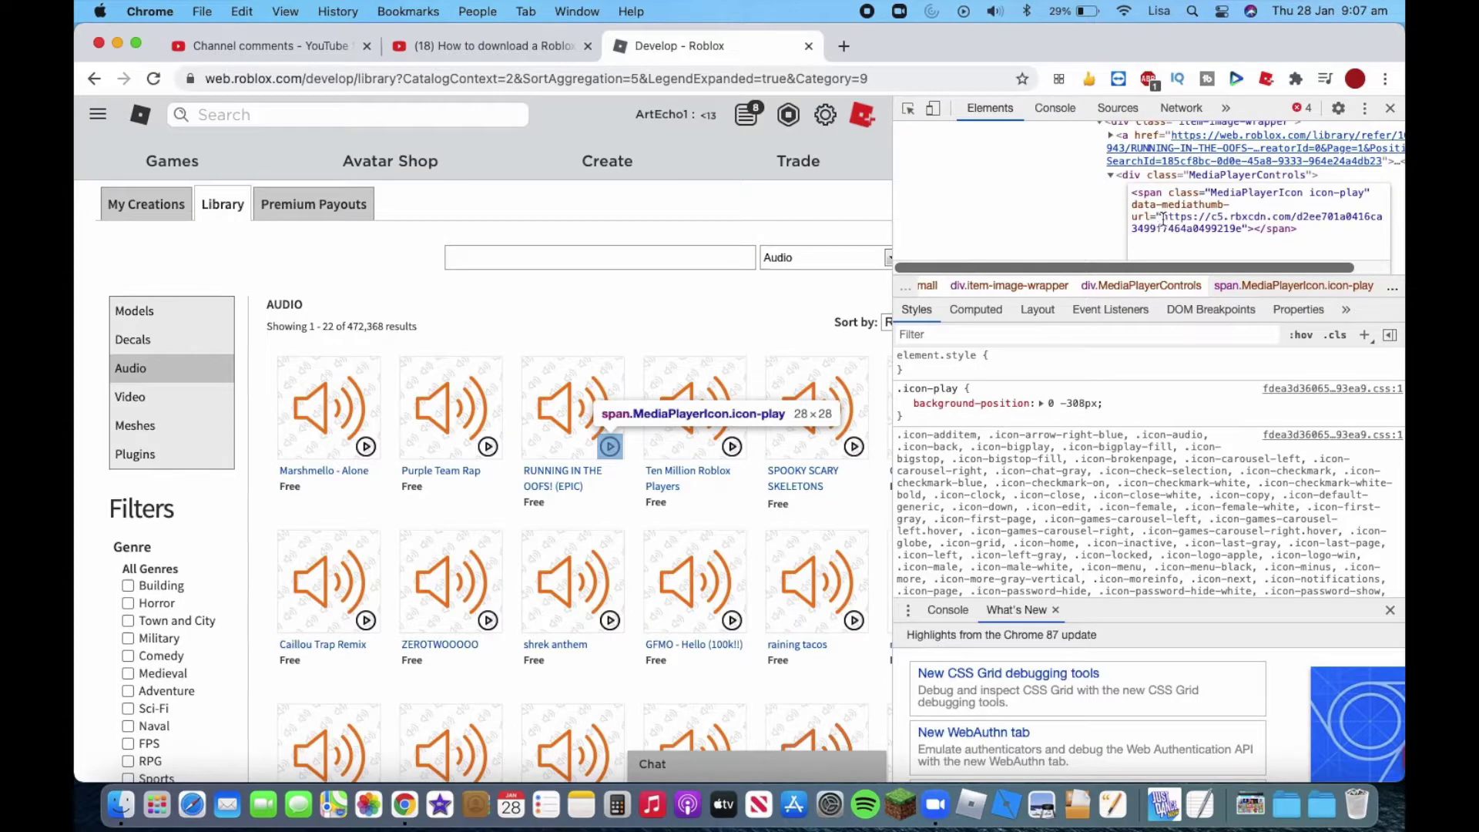
{"action": "left_click_drag", "start_coordinate": [1163, 218], "coordinate": [1225, 231]}
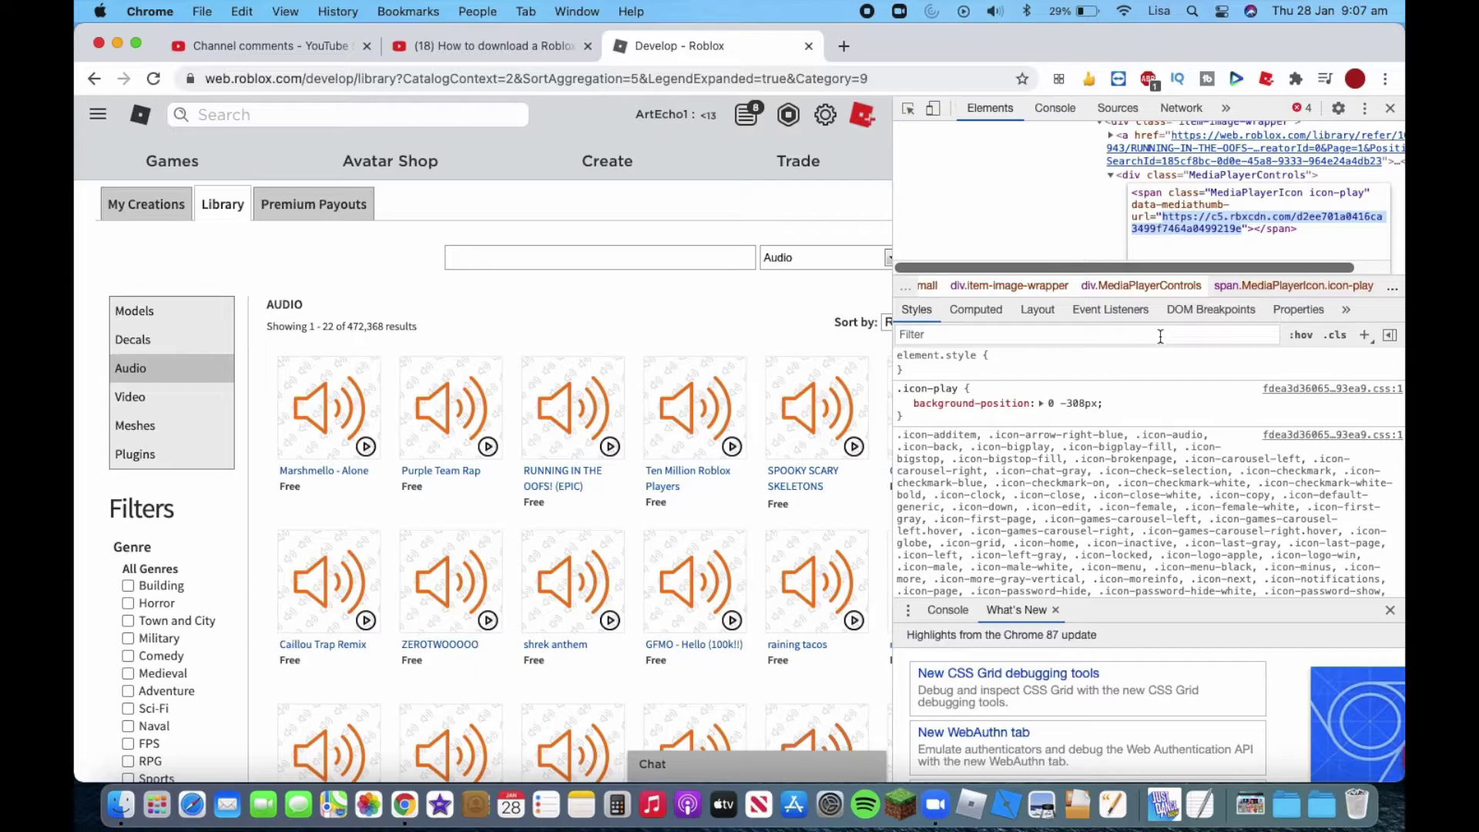
{"action": "key", "text": "super+c"}
Load the copied rbxcdn audio URL in a new tab and pause the clip at 0:03
{"action": "key", "text": "super+t"}
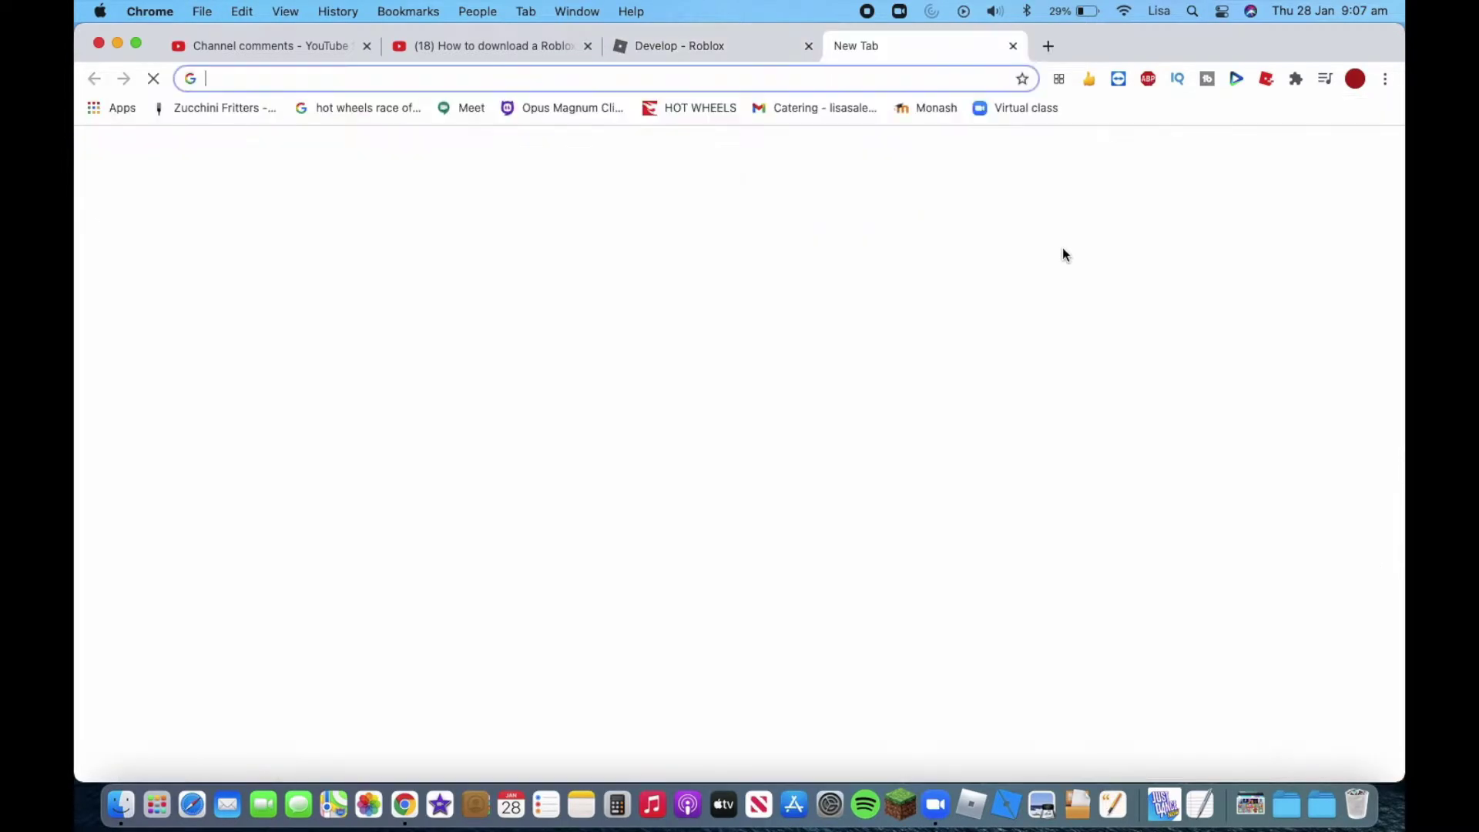
{"action": "key", "text": "super+v"}
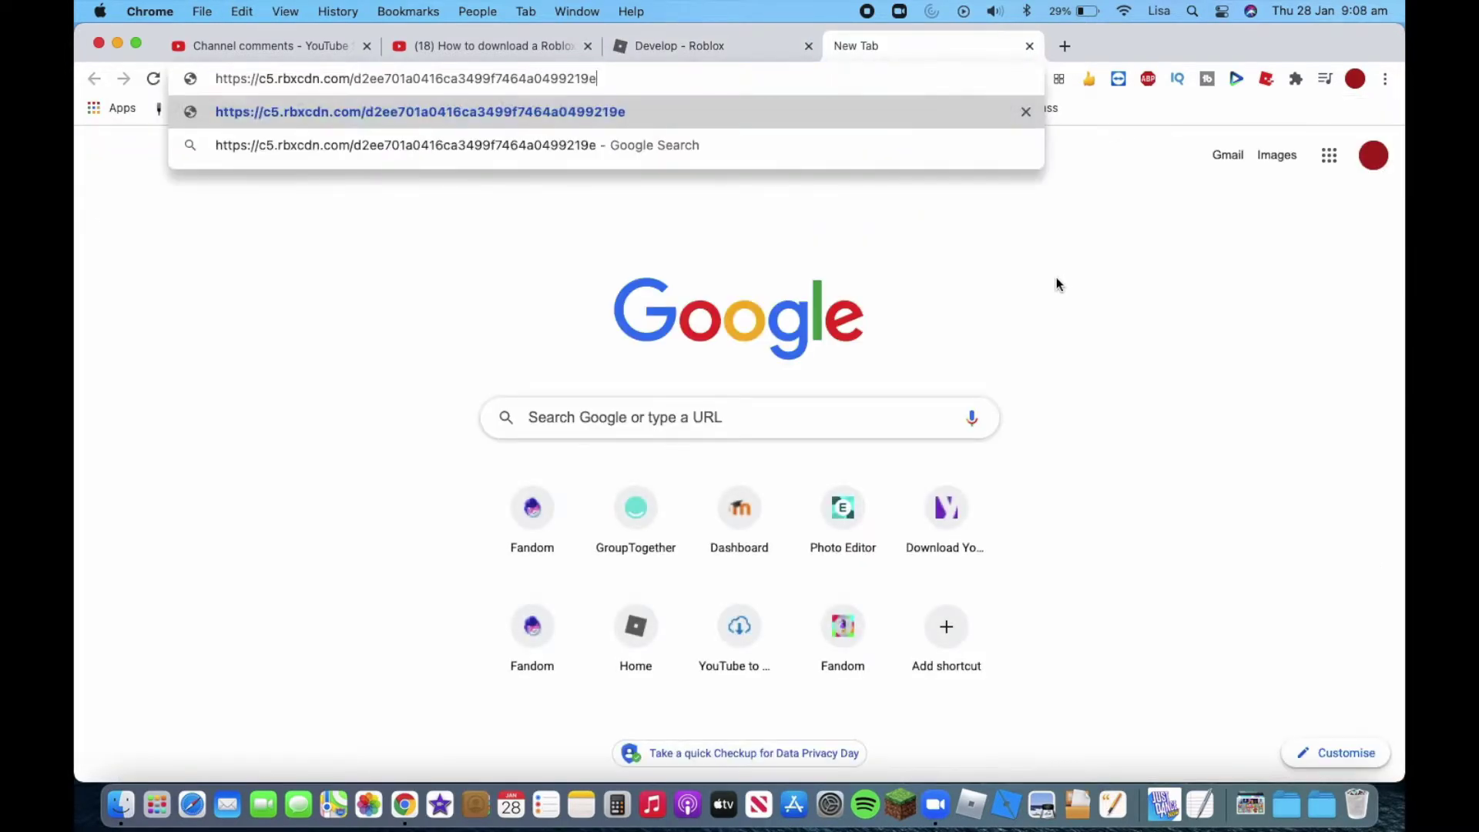
{"action": "key", "text": "Return"}
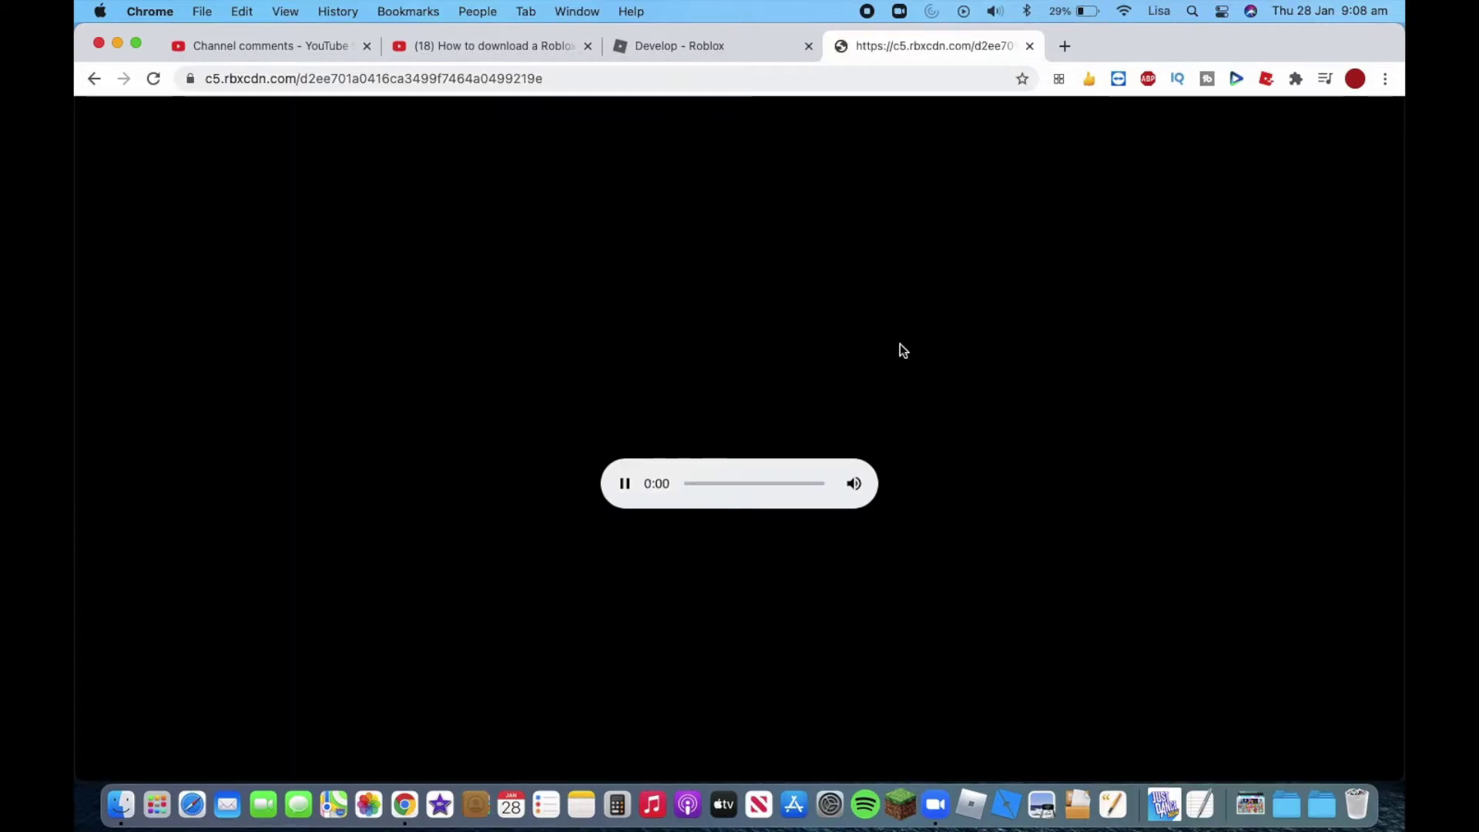
{"action": "left_click", "coordinate": [624, 485]}
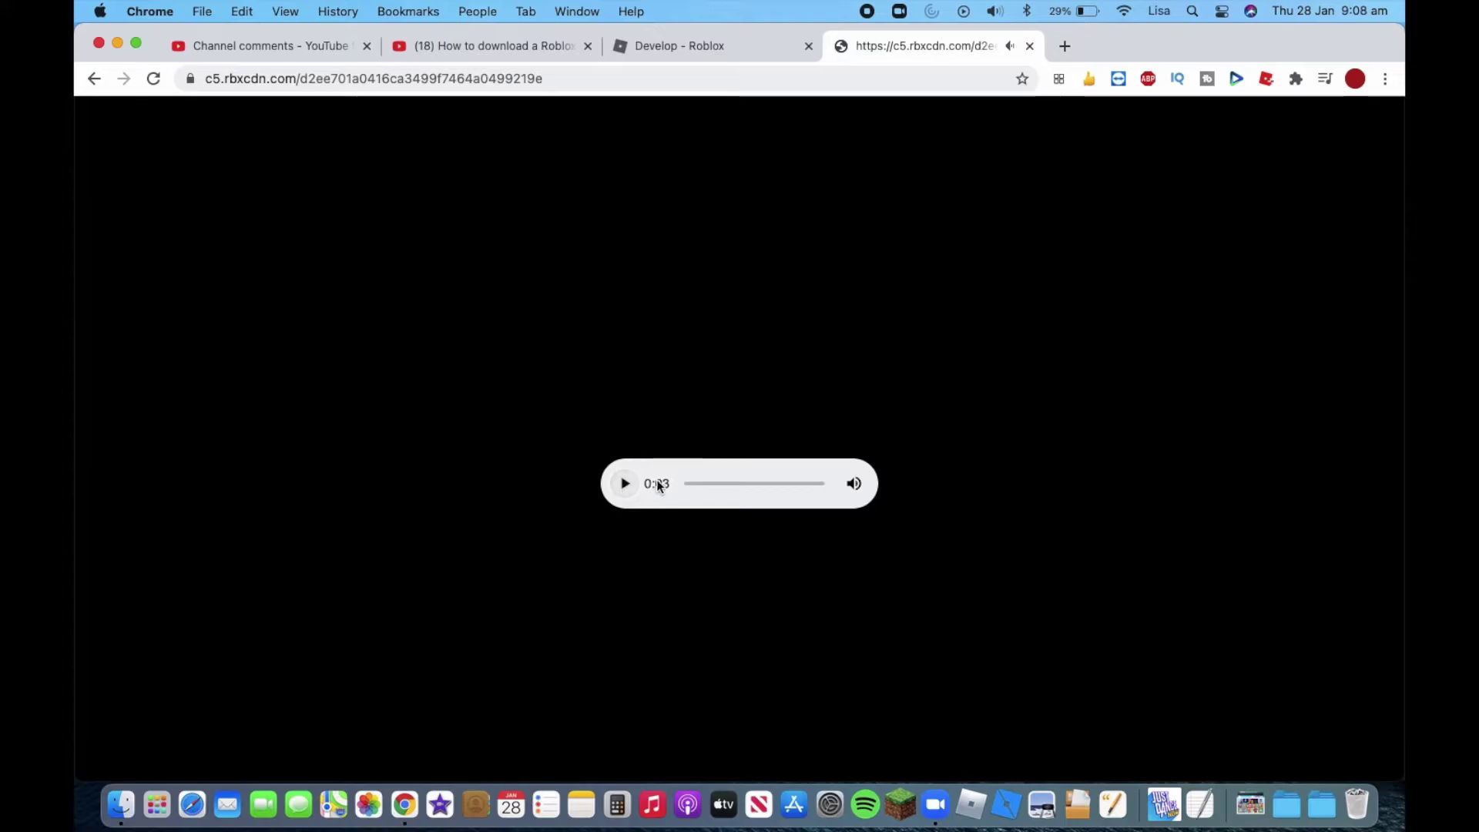
{"action": "mouse_move", "coordinate": [853, 484]}
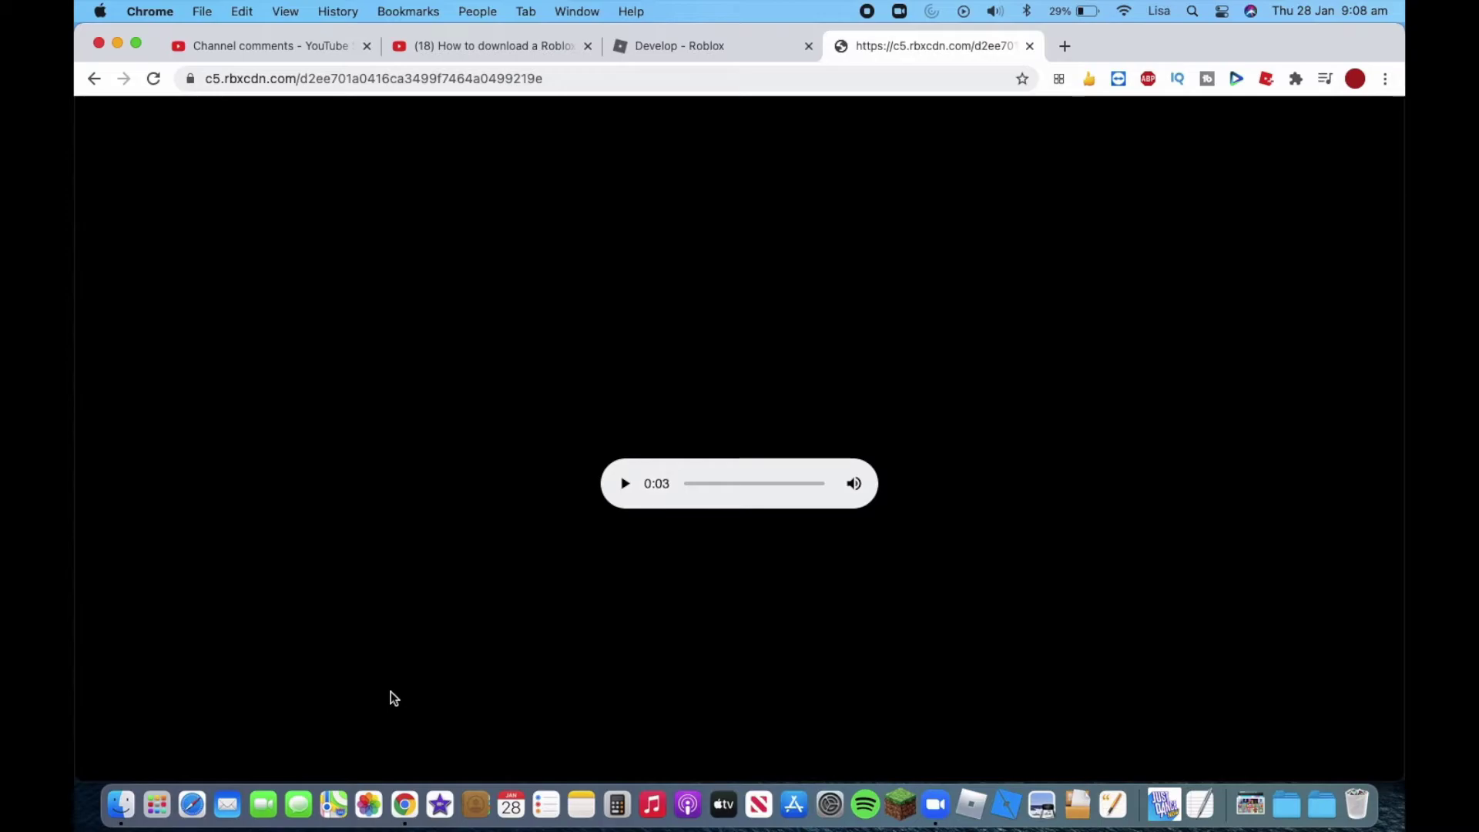
Check the audio player's right-click options for a download, inspecting then closing DevTools
{"action": "mouse_move", "coordinate": [838, 492]}
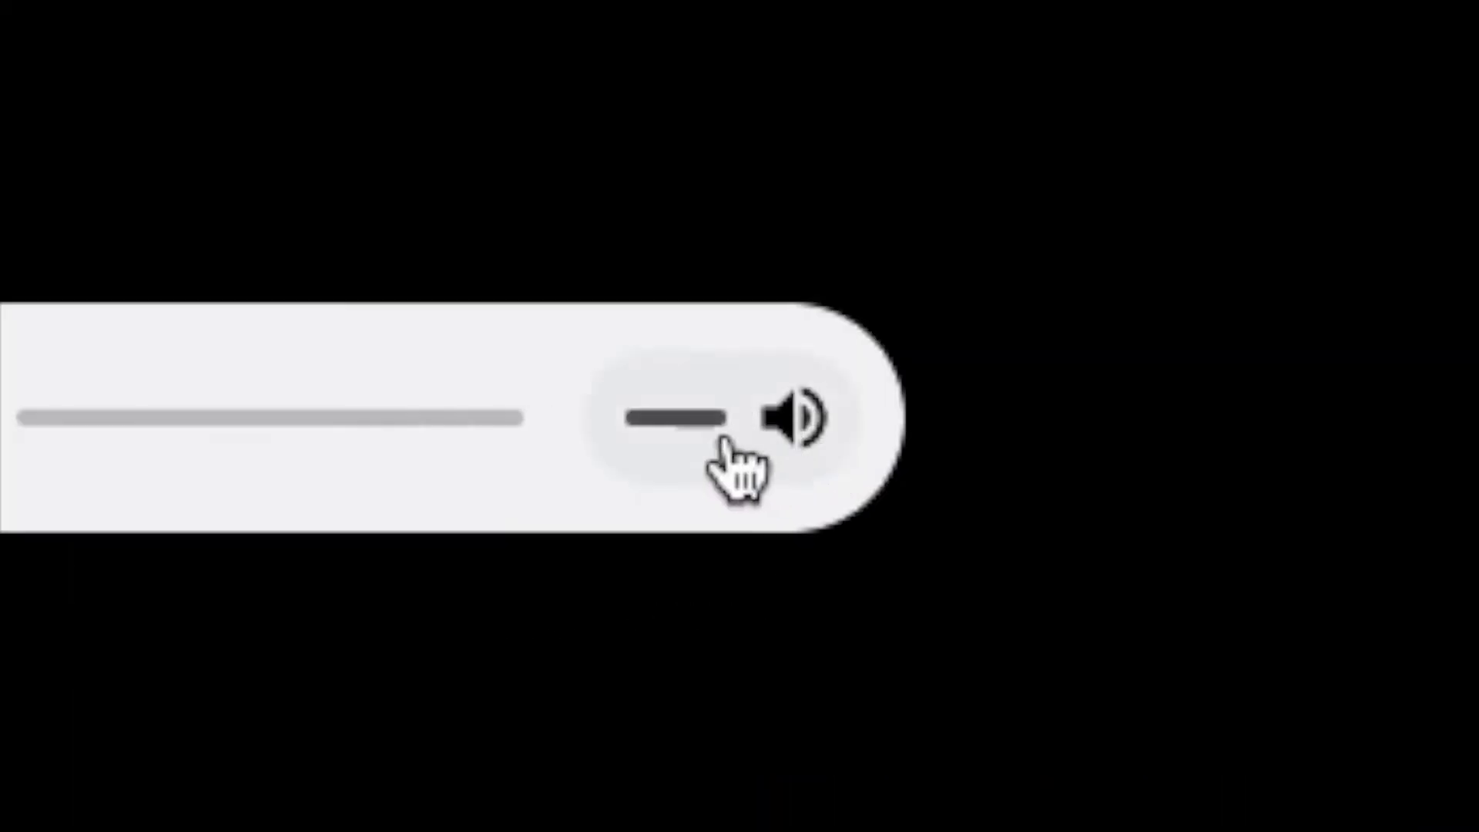
{"action": "right_click", "coordinate": [608, 486]}
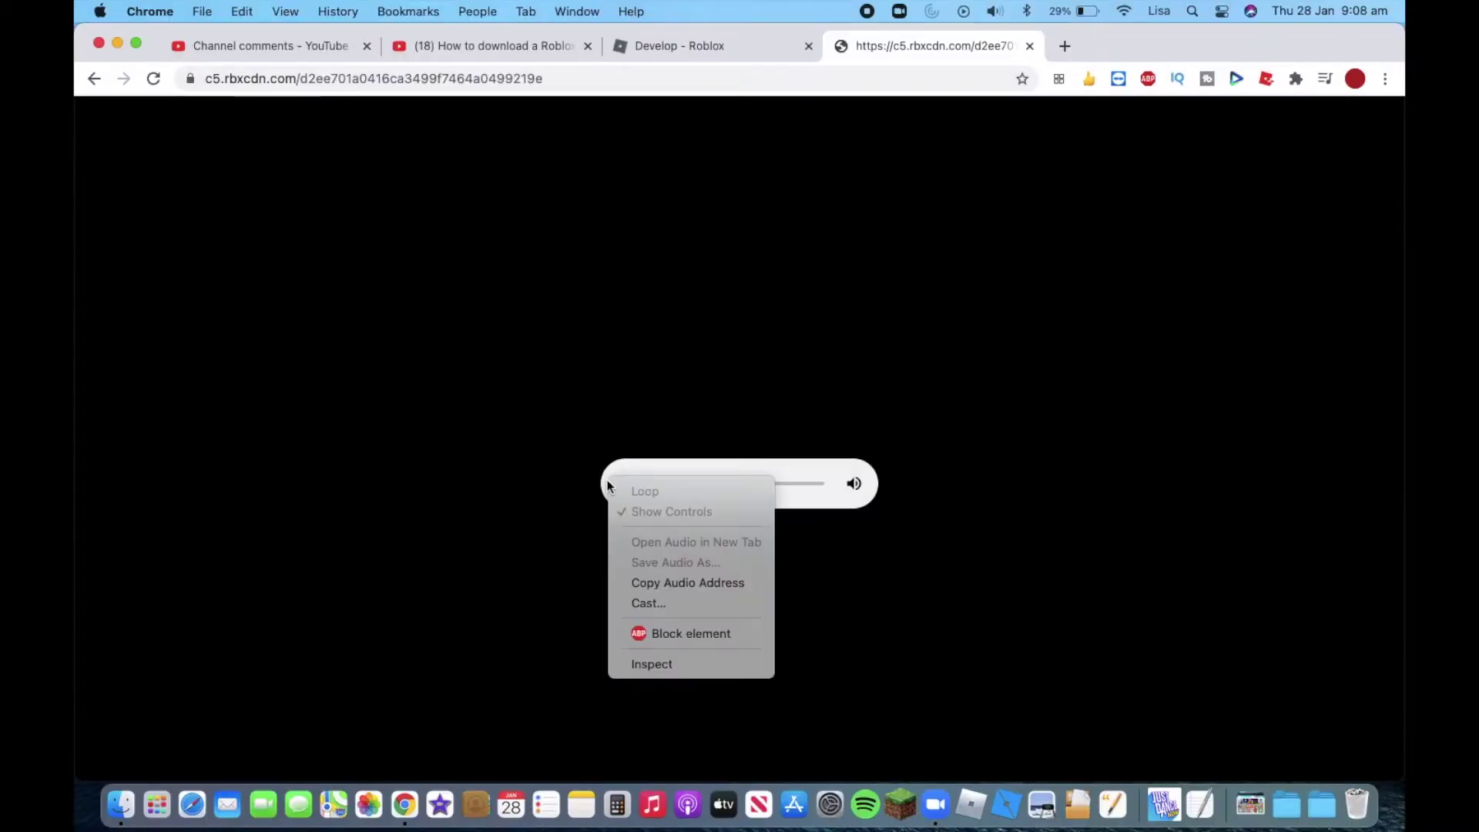
{"action": "left_click", "coordinate": [668, 660]}
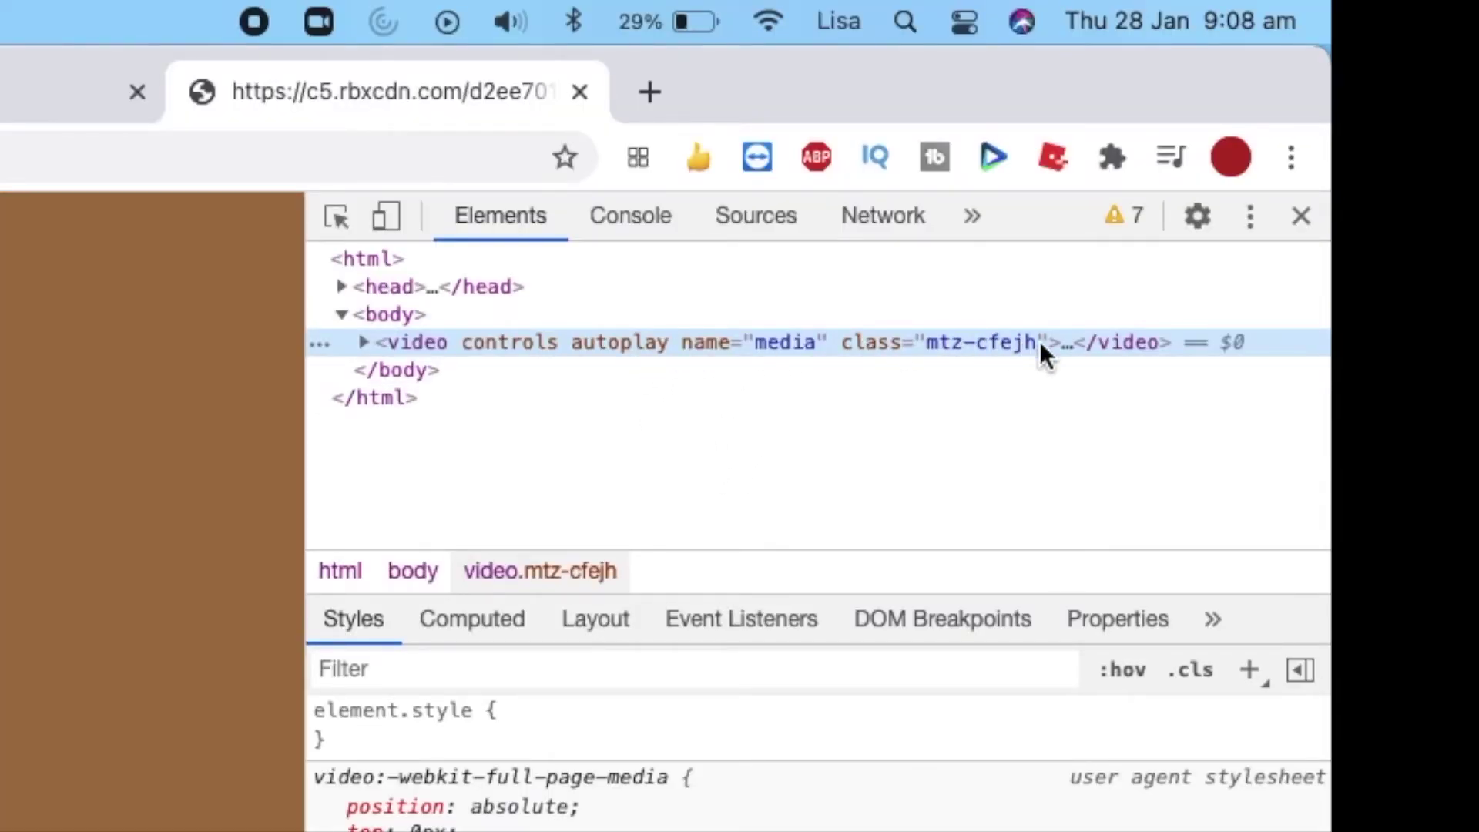
{"action": "left_click", "coordinate": [1301, 216]}
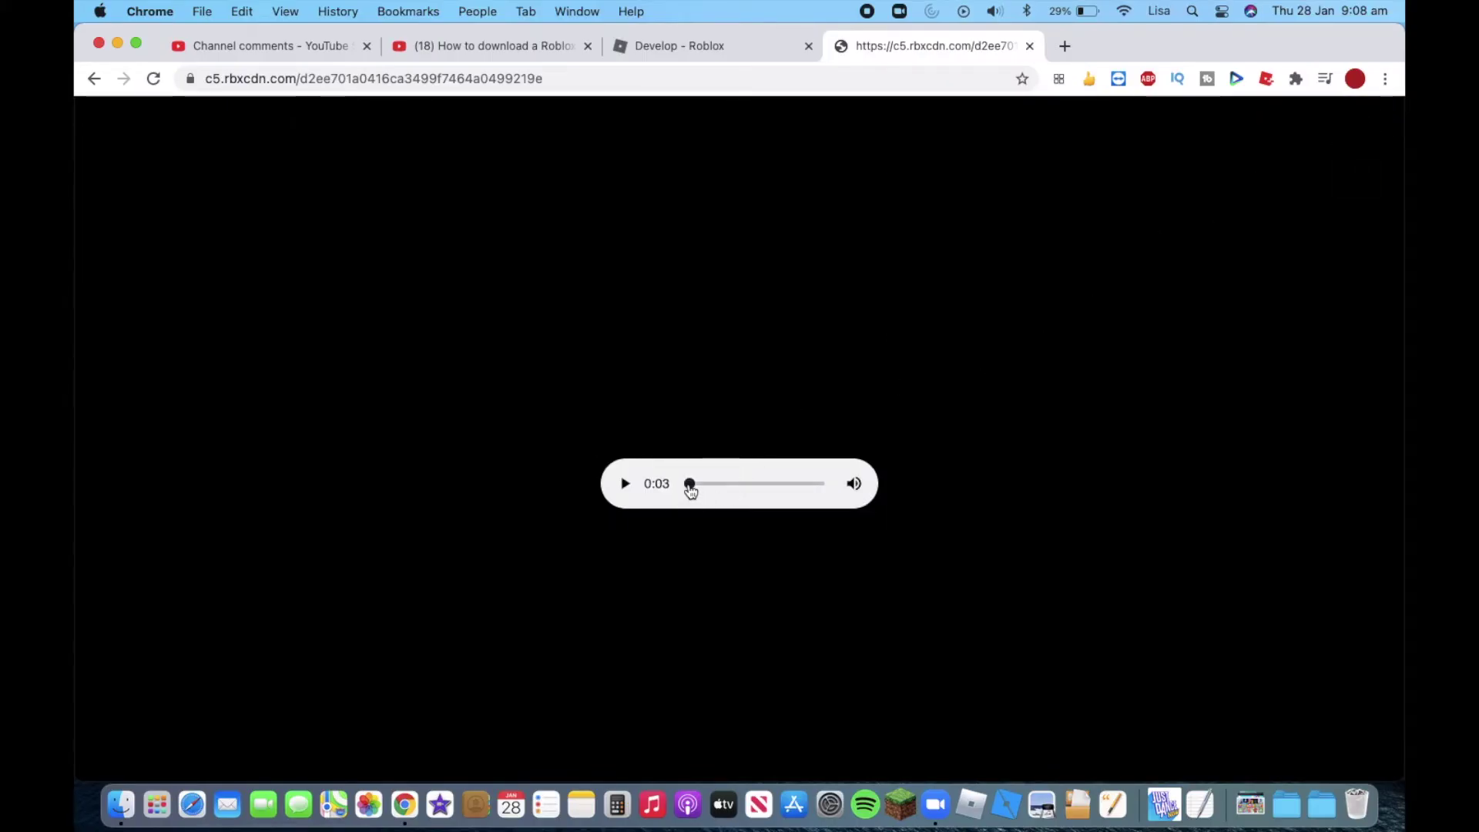
Play the rbxcdn clip on to 0:06, then go to the YouTube tutorial tab
{"action": "left_click", "coordinate": [627, 486]}
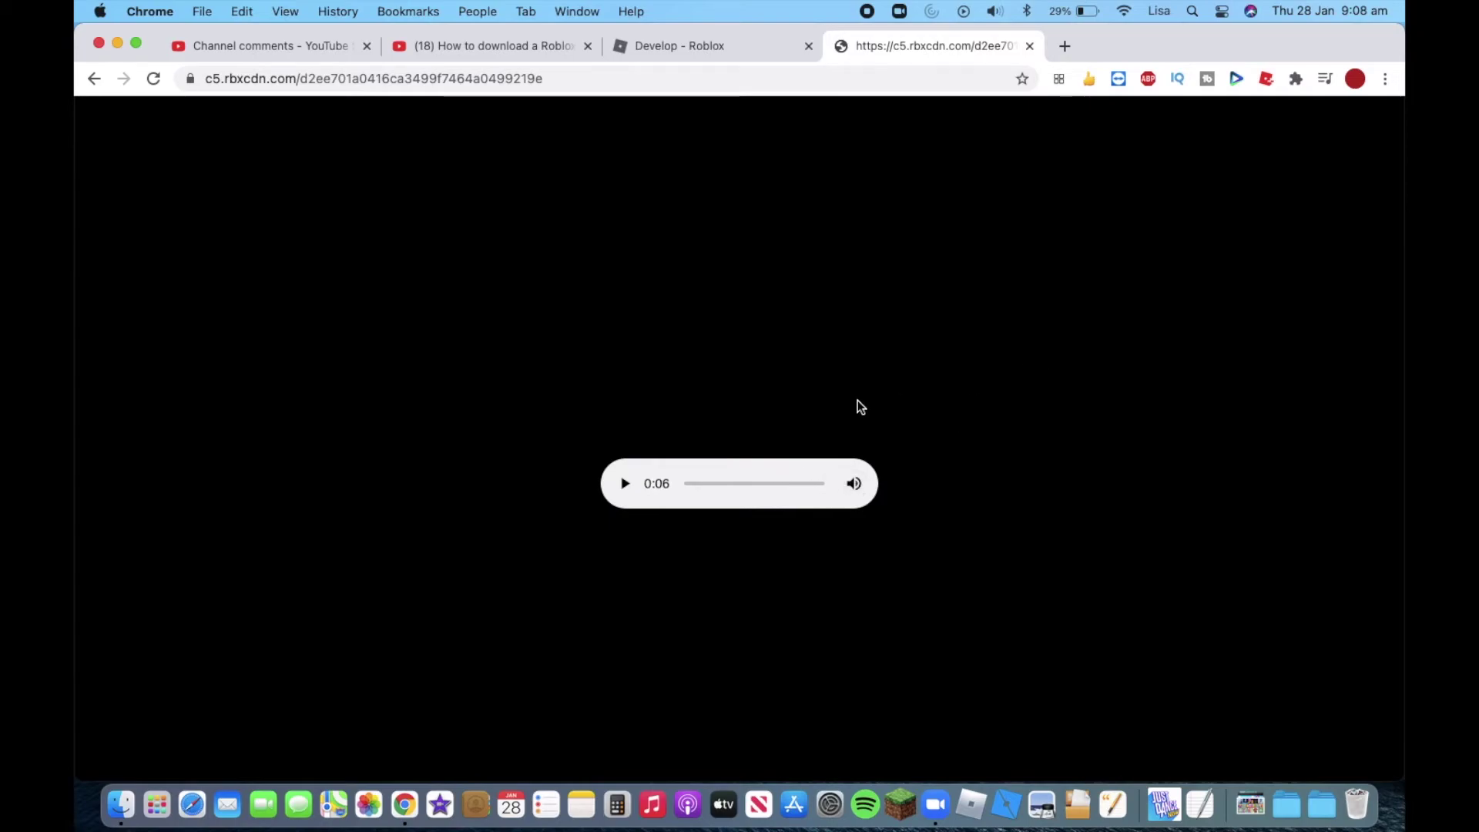
{"action": "mouse_move", "coordinate": [853, 484]}
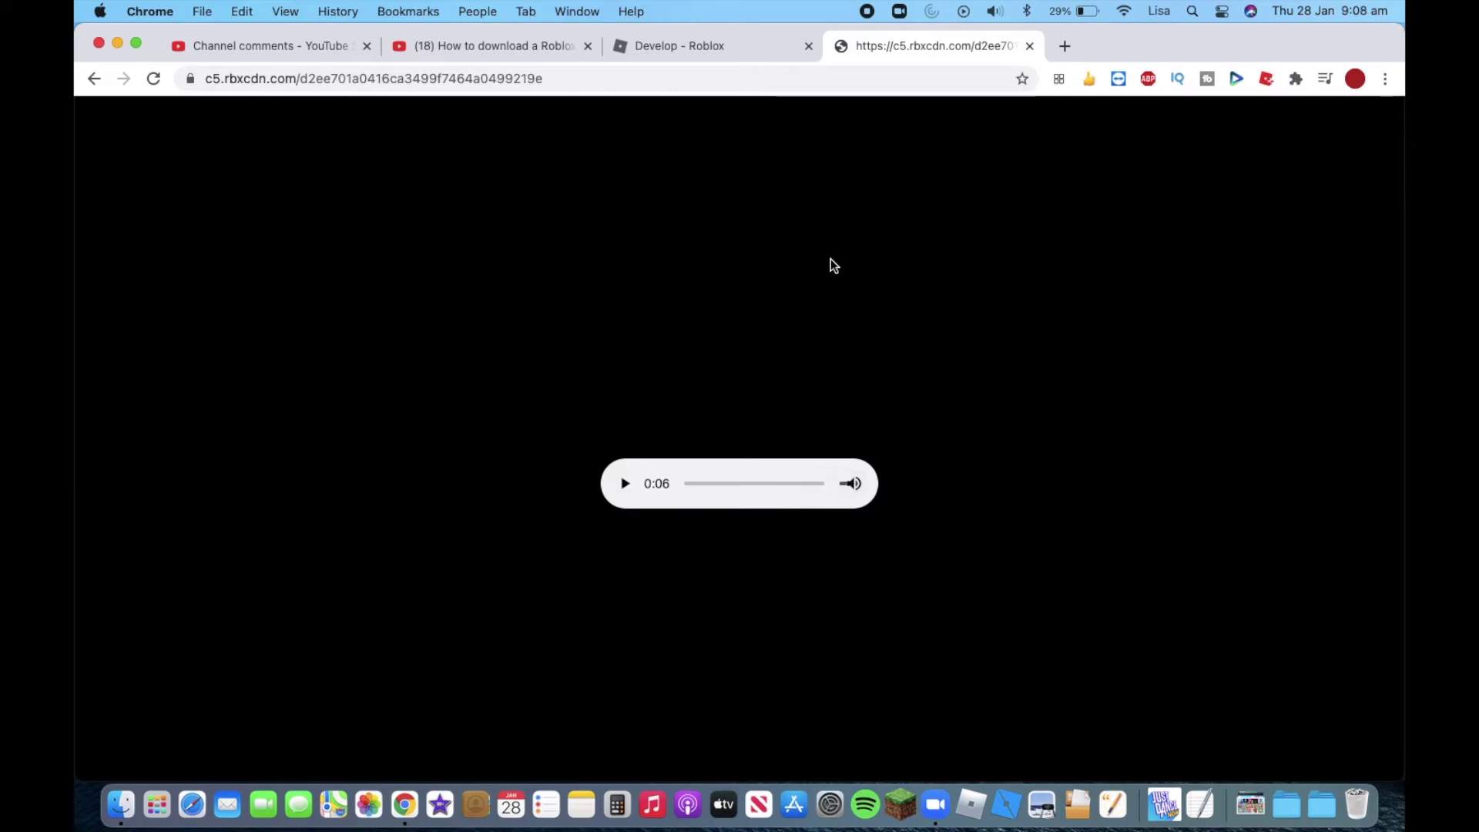
{"action": "left_click", "coordinate": [521, 43]}
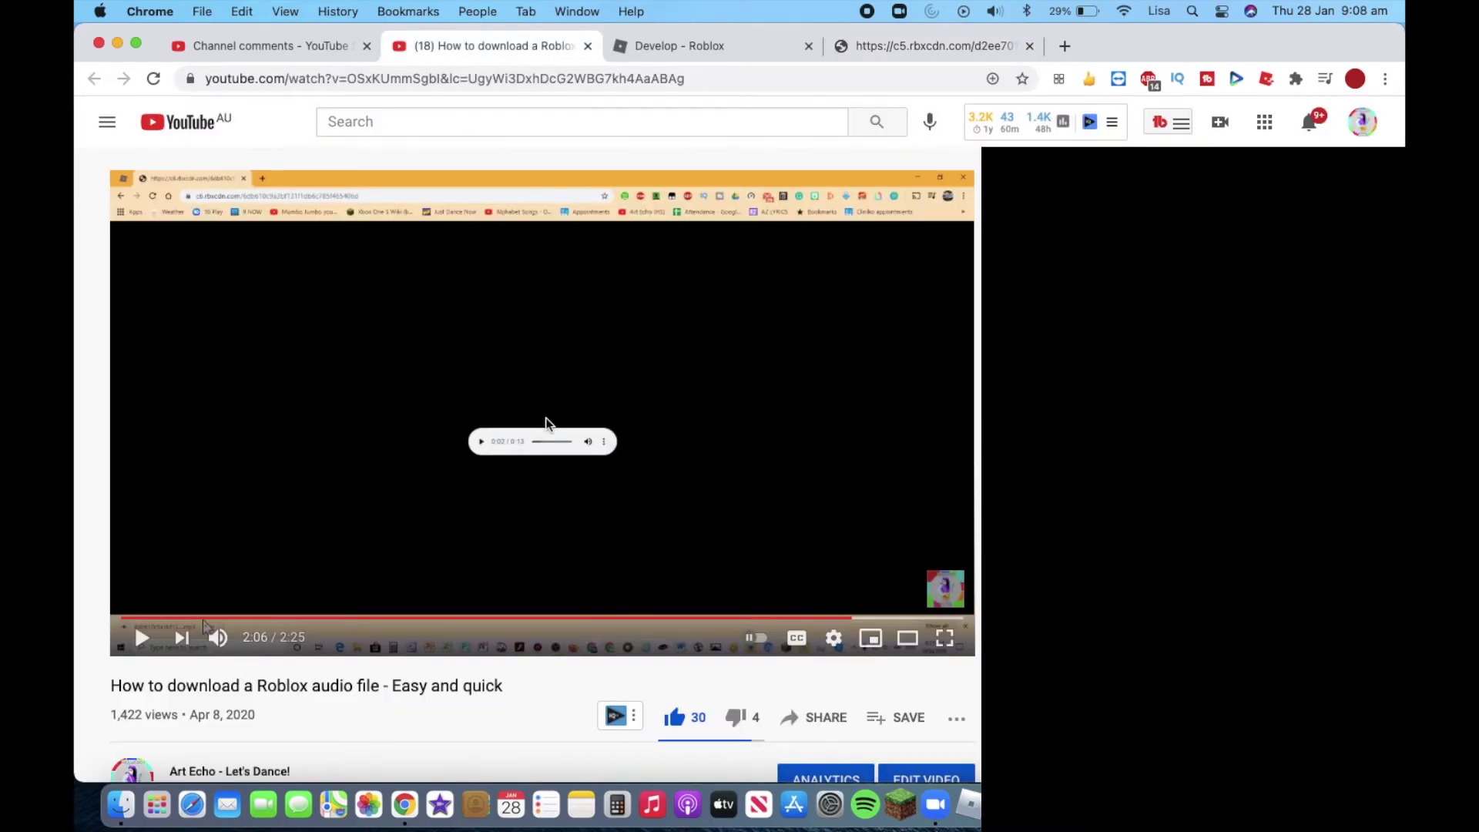
Look through the channel's Studio comments inbox for reports on the tutorial
{"action": "scroll", "coordinate": [547, 423], "scroll_direction": "down", "scroll_amount": 10}
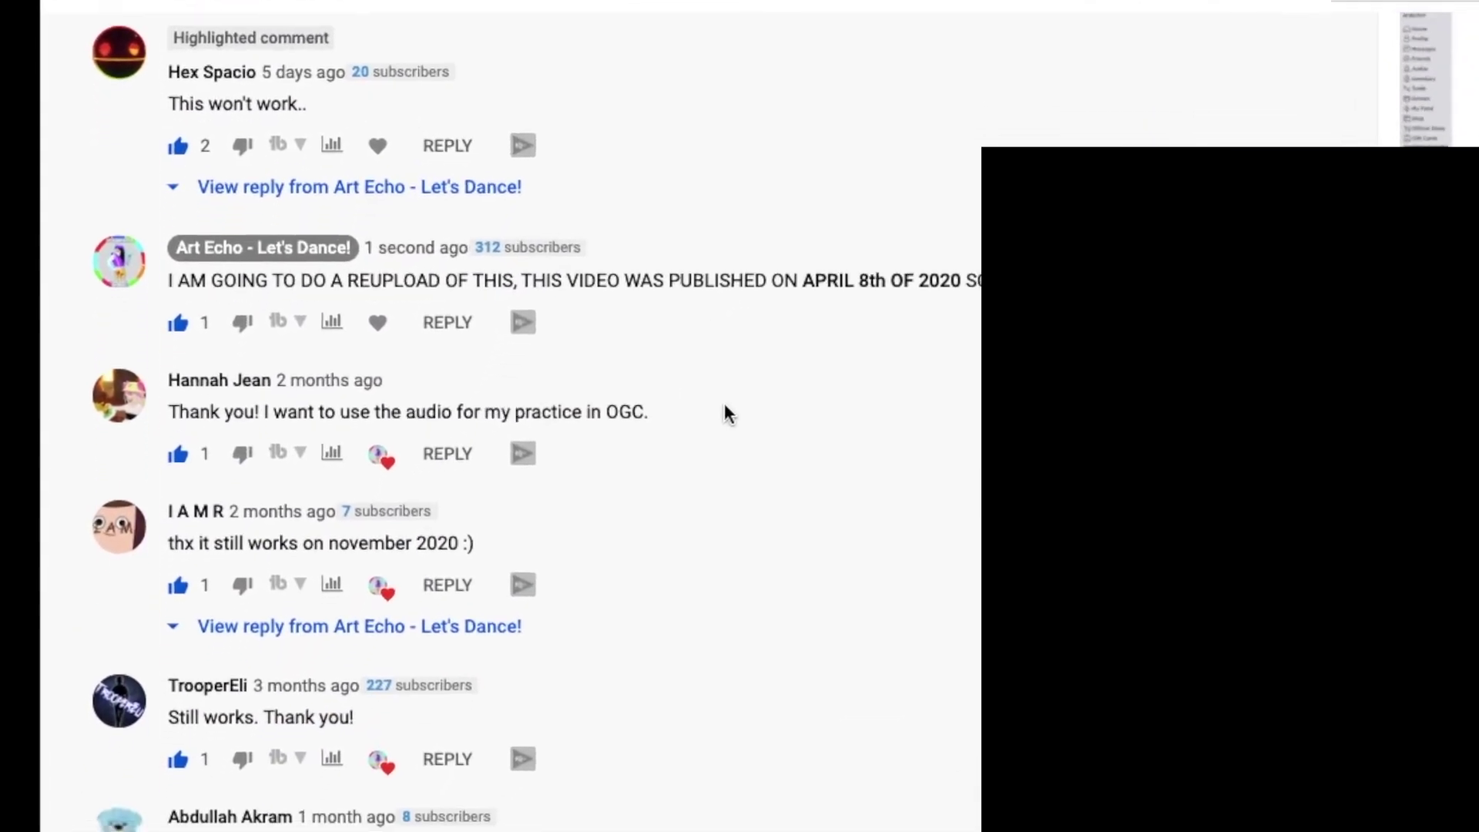
{"action": "left_click", "coordinate": [249, 47]}
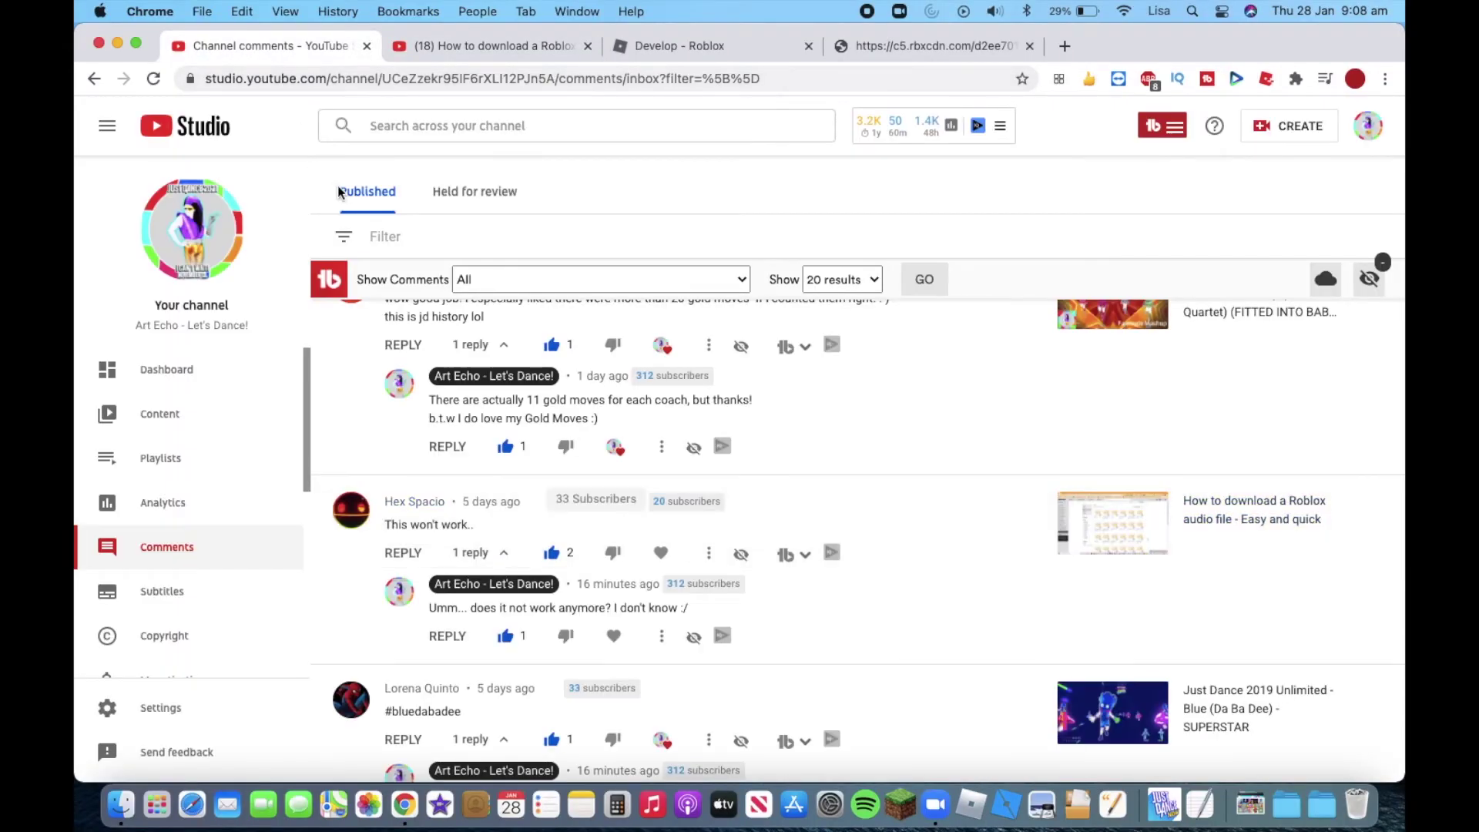
{"action": "scroll", "coordinate": [509, 441], "scroll_direction": "down", "scroll_amount": 1}
{"action": "scroll", "coordinate": [507, 438], "scroll_direction": "down", "scroll_amount": 5}
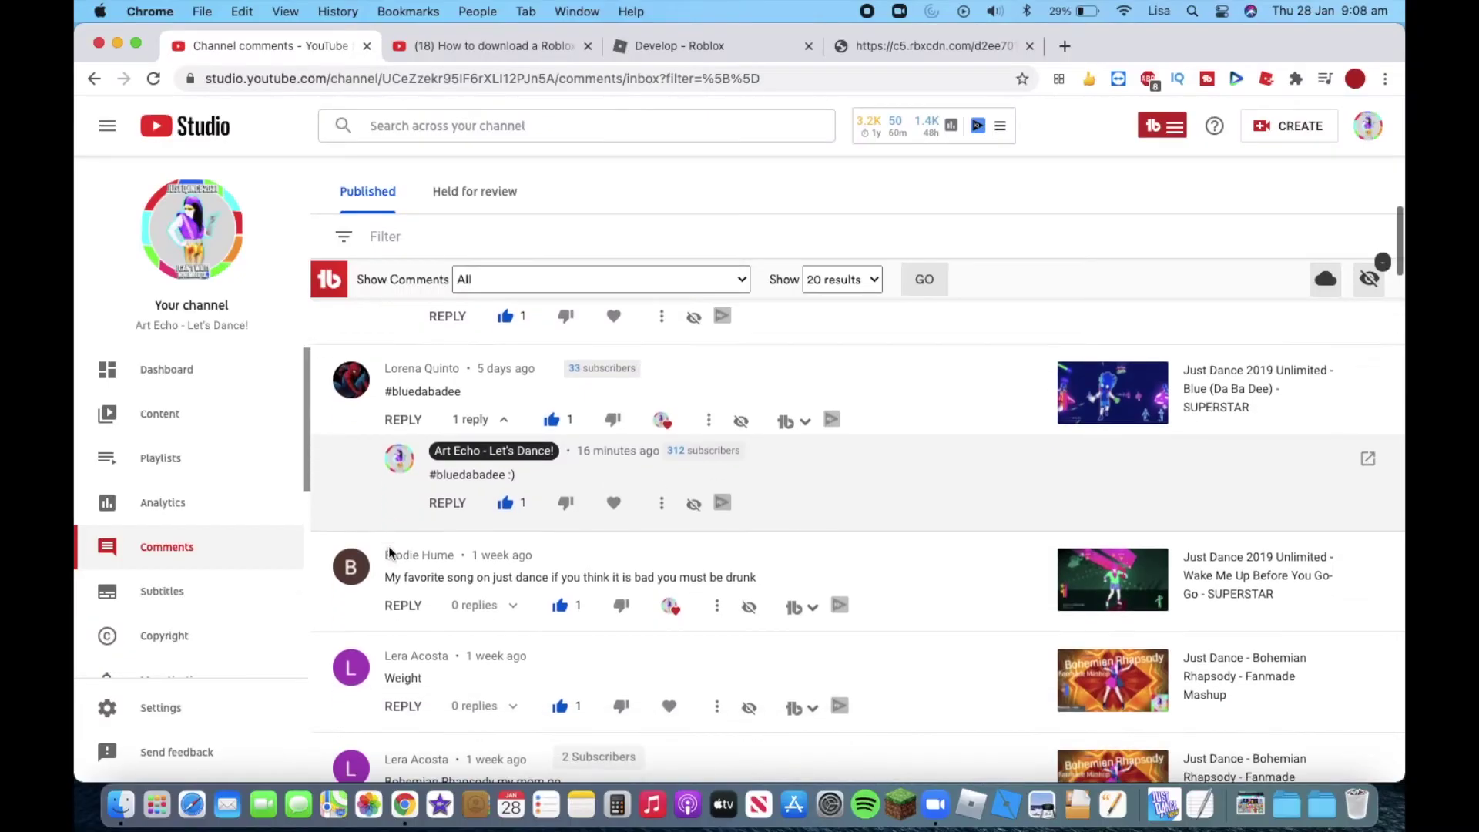
Back on the tutorial video, scroll through its comments and return to the top
{"action": "left_click", "coordinate": [467, 48]}
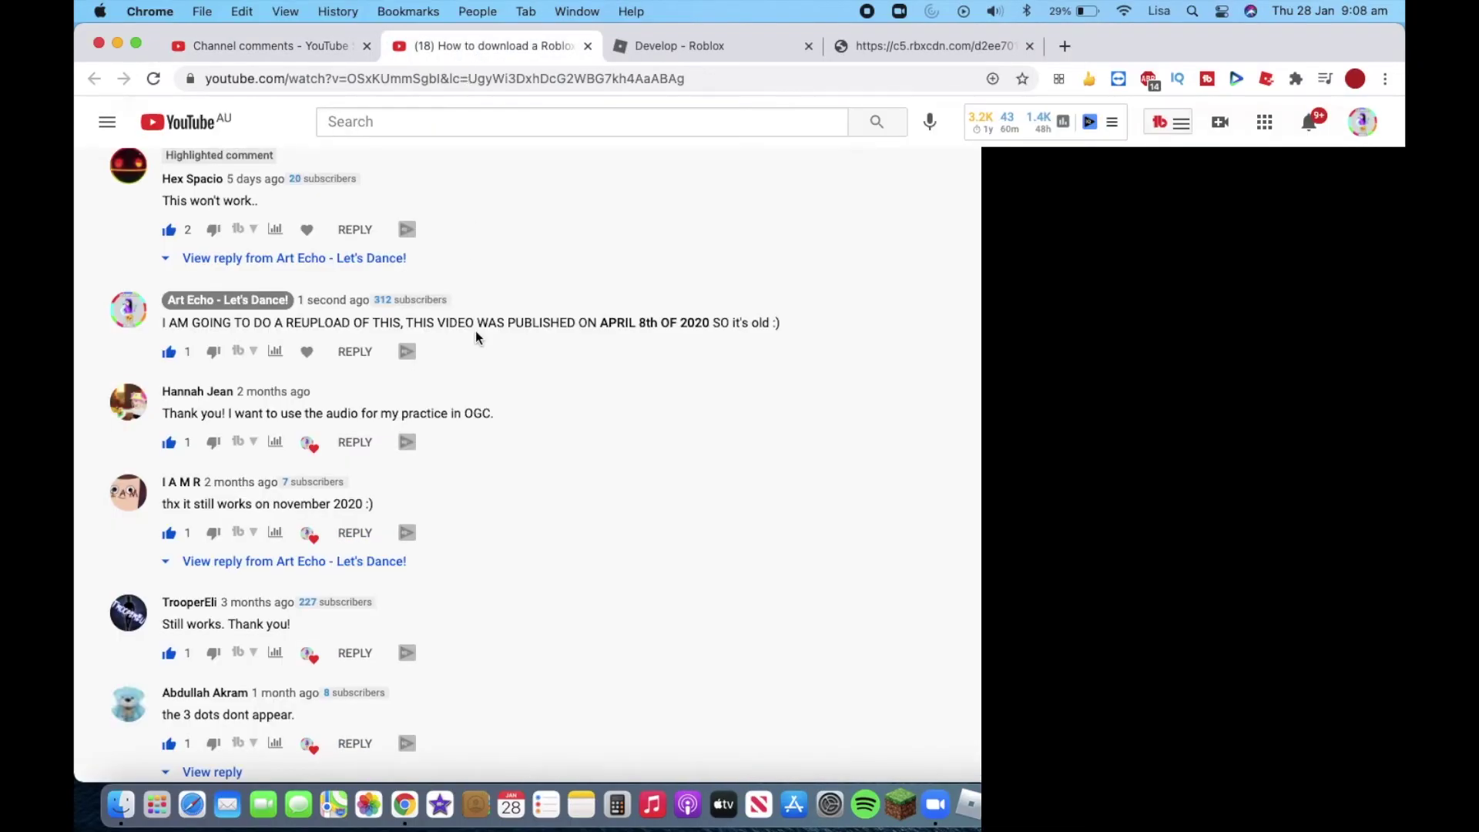
{"action": "scroll", "coordinate": [475, 333], "scroll_direction": "down", "scroll_amount": 20}
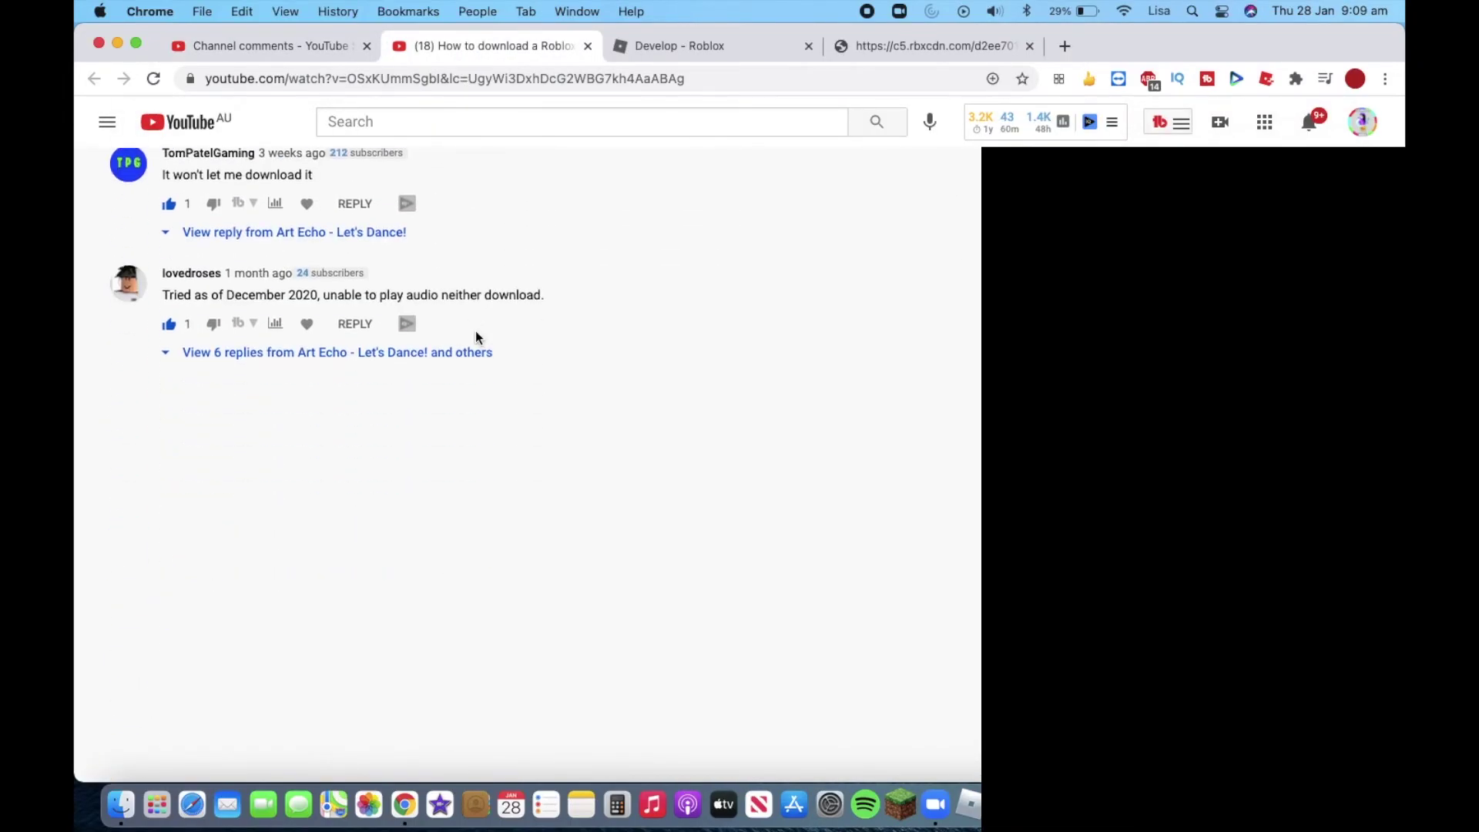
{"action": "scroll", "coordinate": [474, 331], "scroll_direction": "down", "scroll_amount": 3}
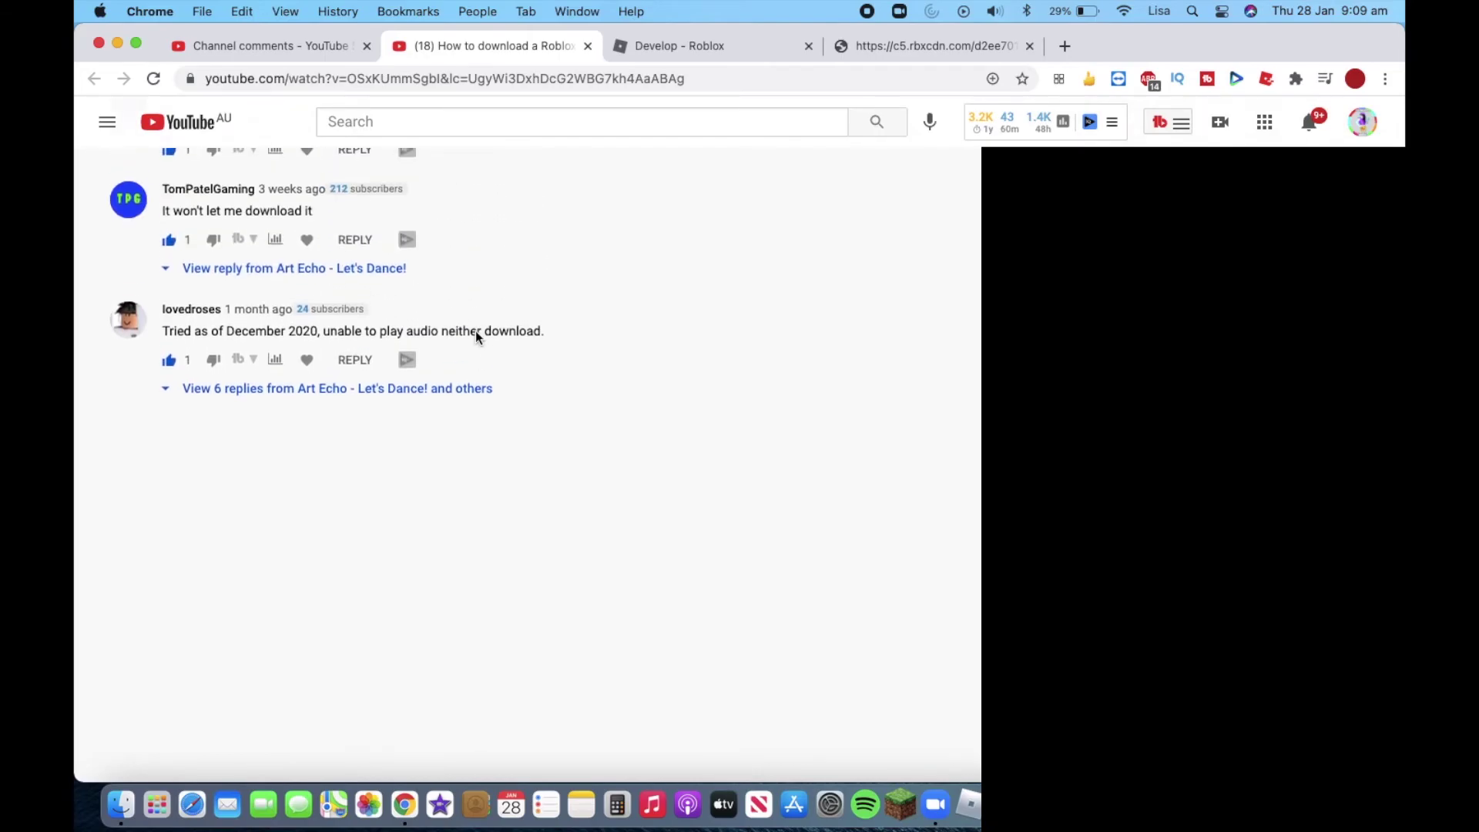
{"action": "scroll", "coordinate": [475, 331], "scroll_direction": "up", "scroll_amount": 20}
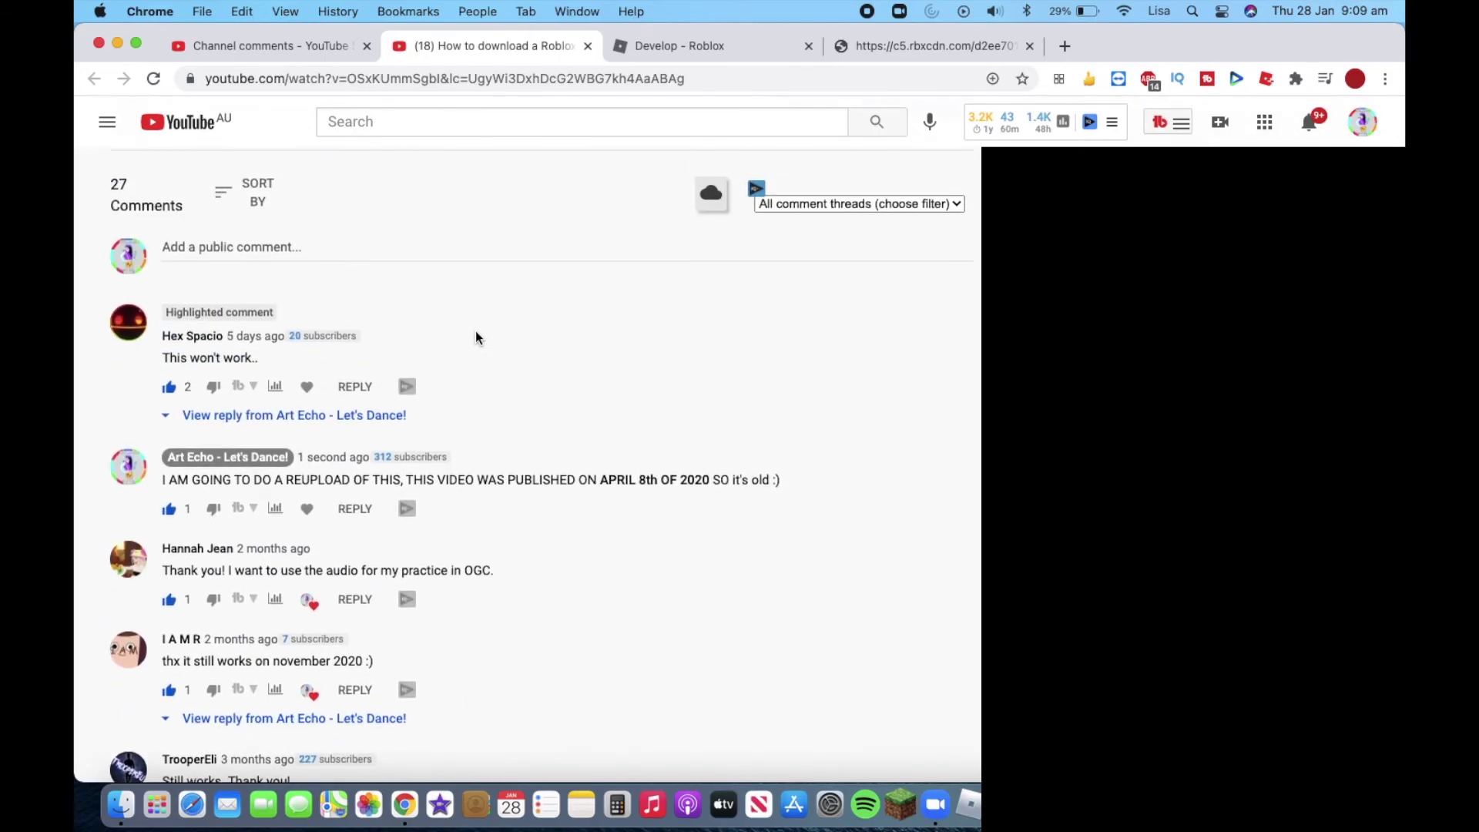
{"action": "scroll", "coordinate": [474, 330], "scroll_direction": "up", "scroll_amount": 6}
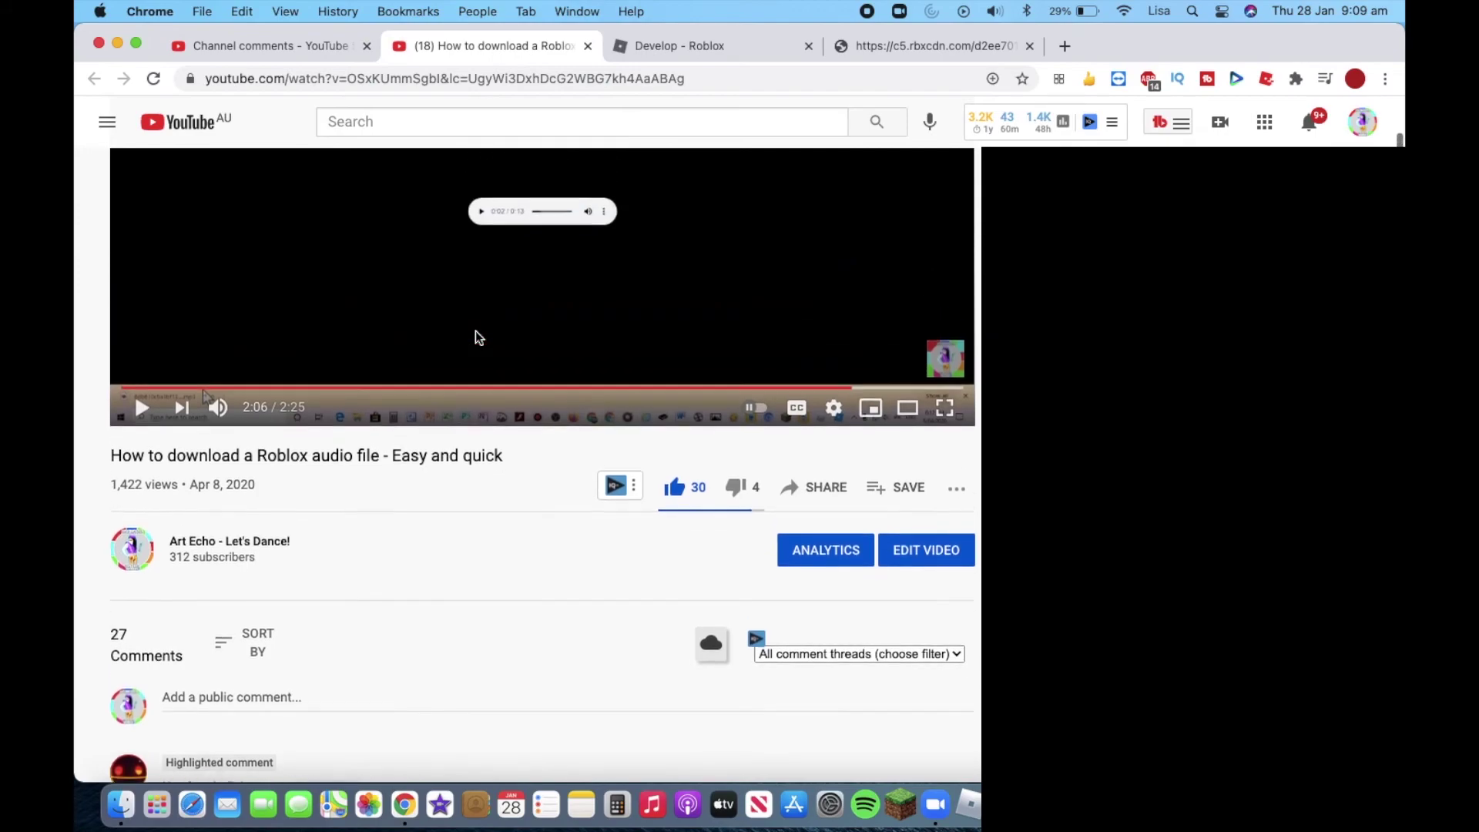
{"action": "scroll", "coordinate": [474, 337], "scroll_direction": "up", "scroll_amount": 5}
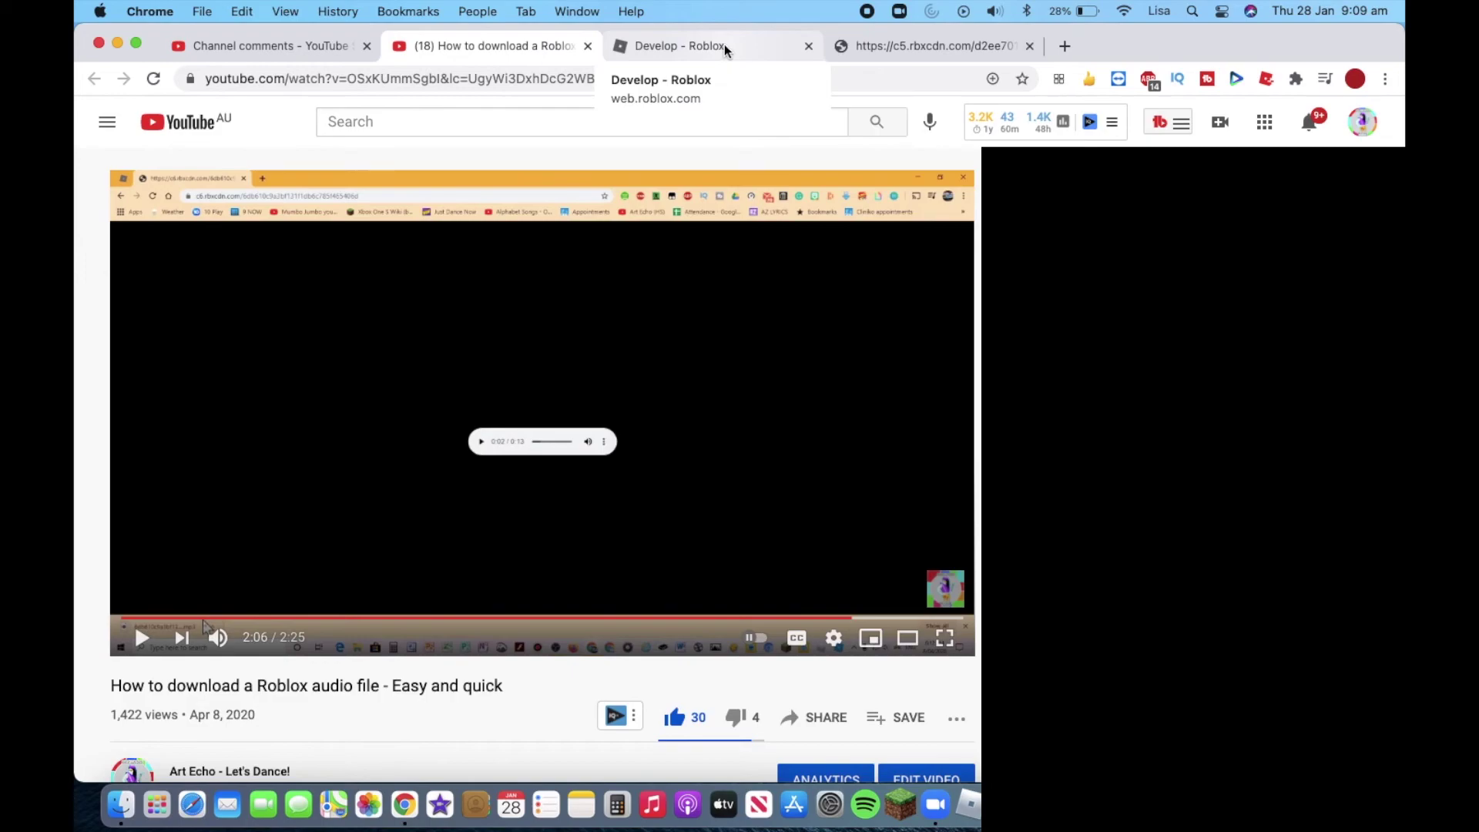
Switch back to the rbxcdn.com tab with the standalone audio player at 0:06
{"action": "left_click", "coordinate": [874, 46]}
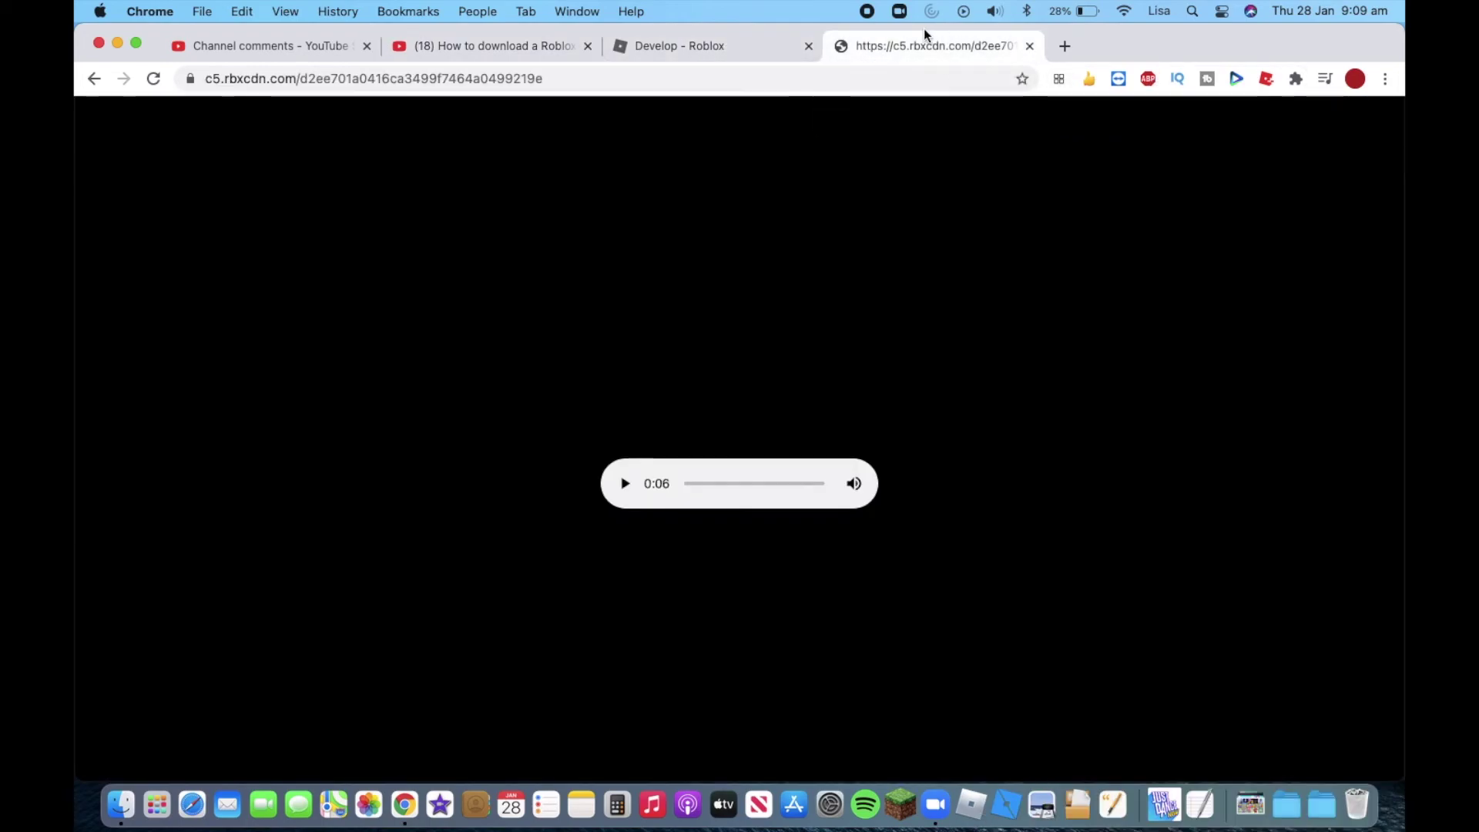